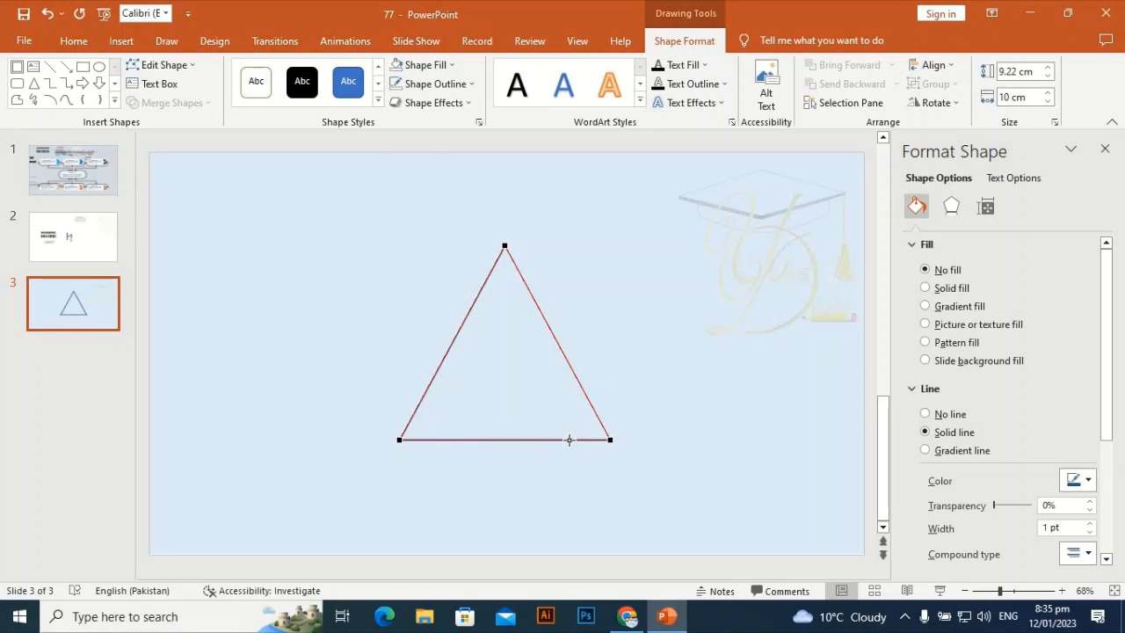
Add a point on the triangle's base near its right corner and open the path at that corner
ctrl+click(569, 440)
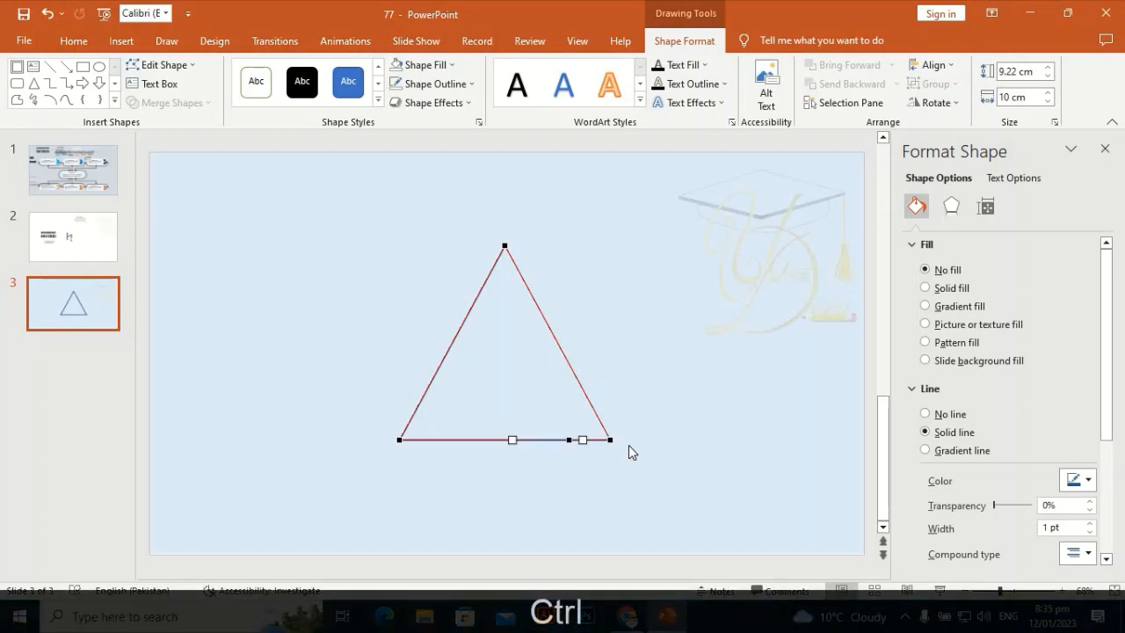
click(610, 439)
right_click(610, 440)
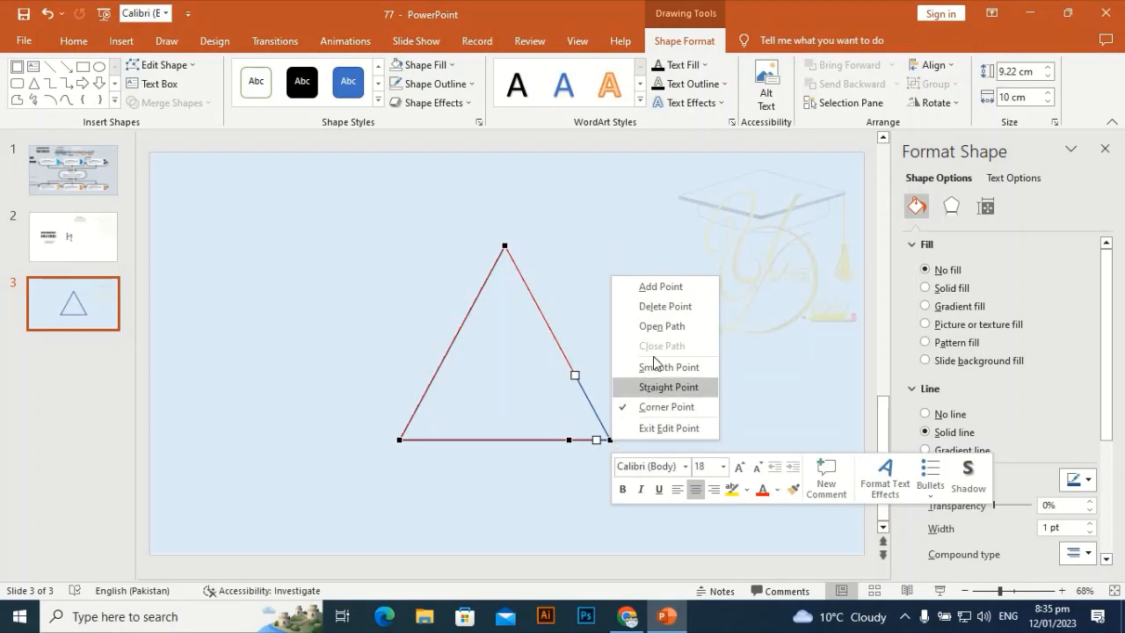
click(668, 325)
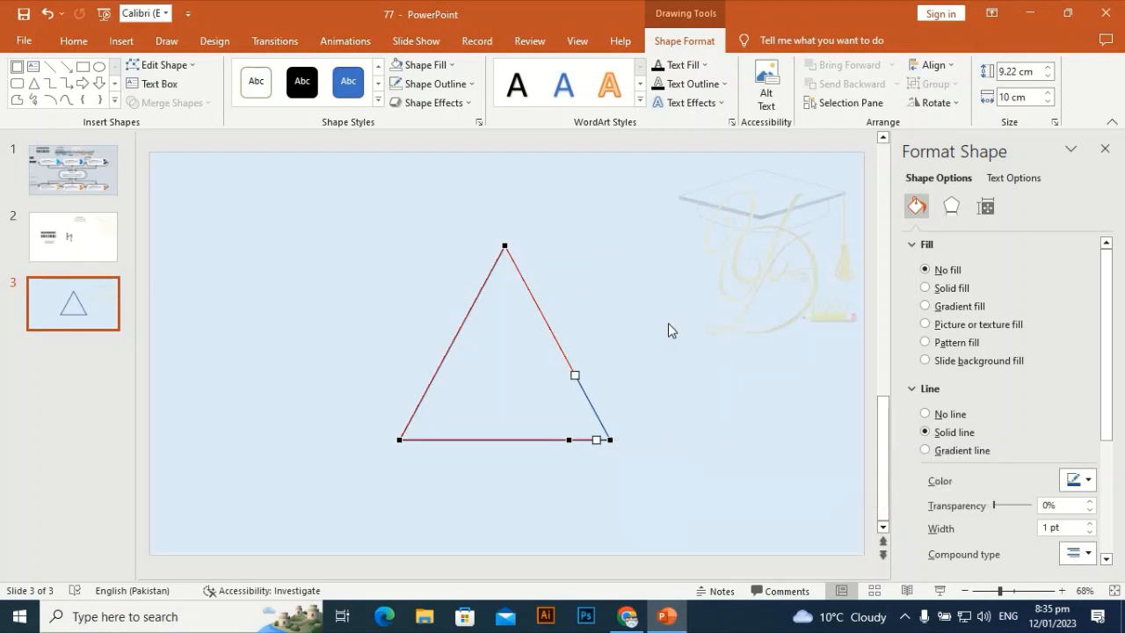
Delete the two loose end points at the opened corner to remove the triangle's right side and shorten its base
right_click(617, 444)
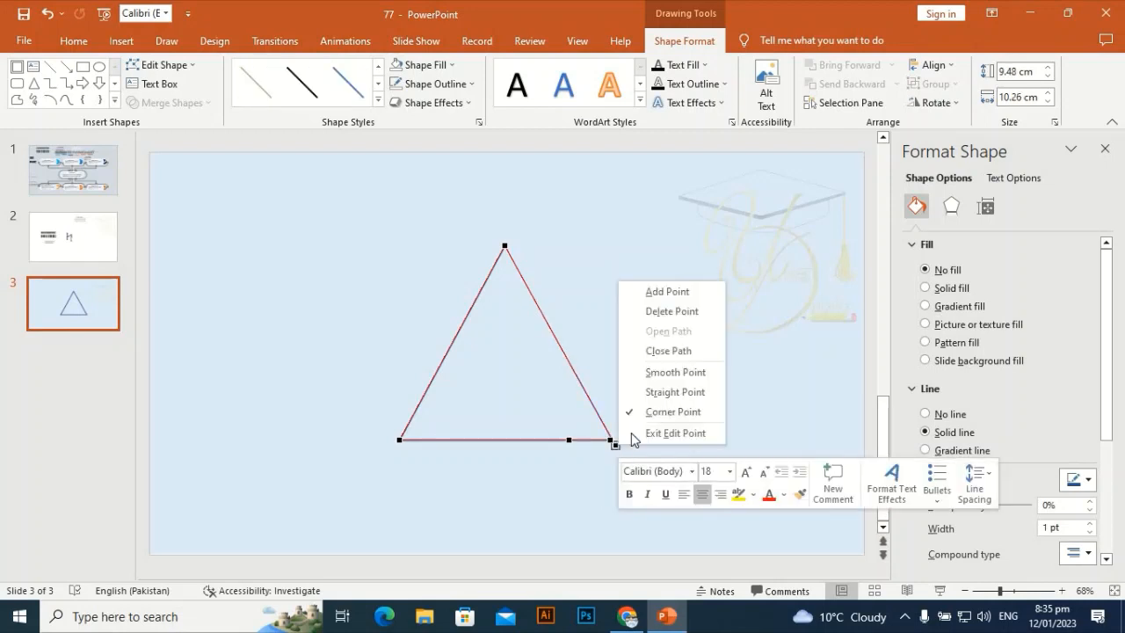
click(683, 312)
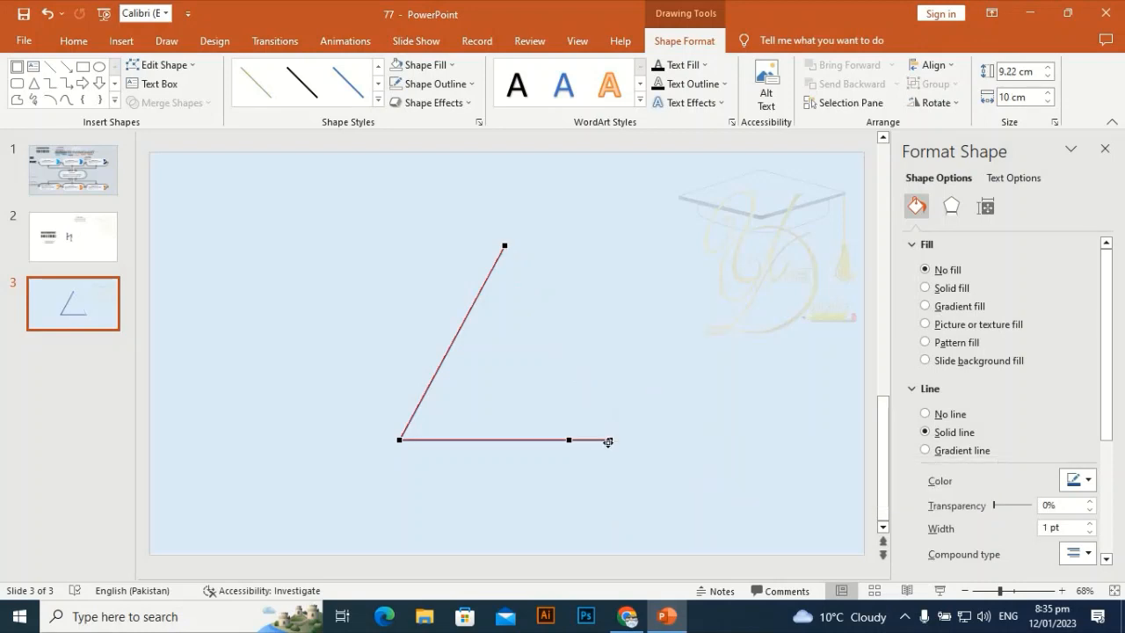
right_click(608, 442)
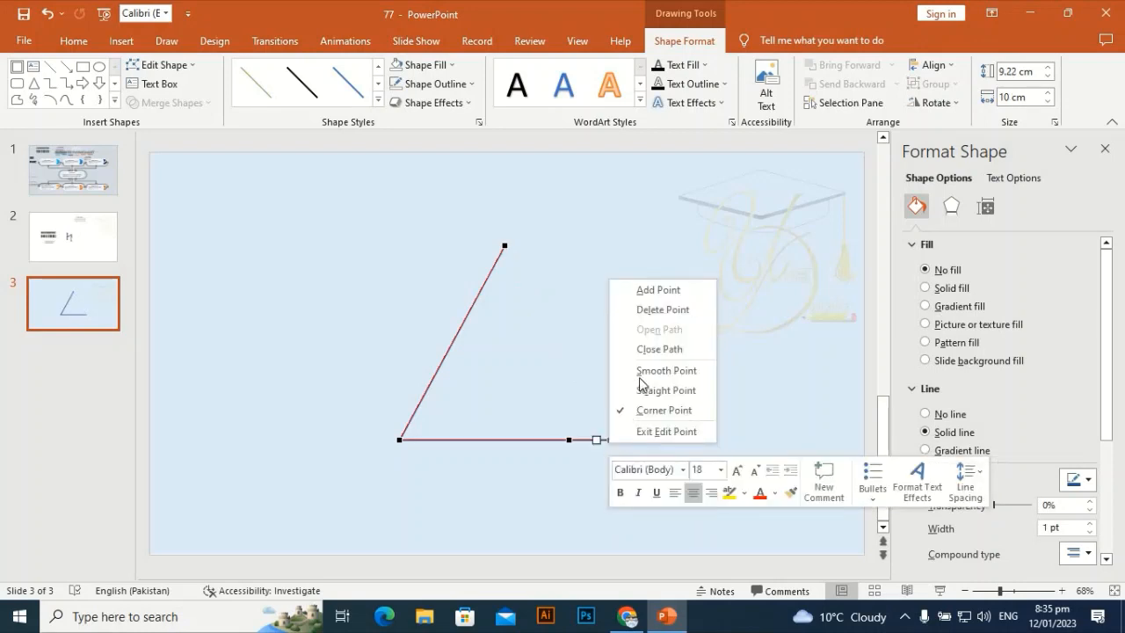
click(658, 311)
drag(1105, 404, 1120, 527)
click(720, 410)
key(Escape)
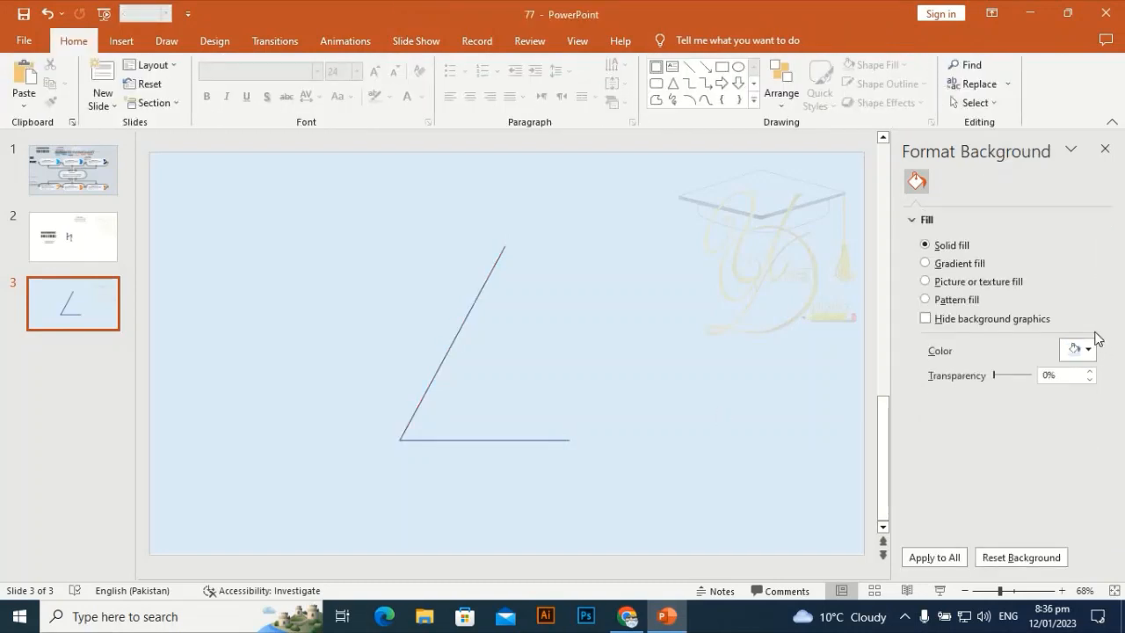
Give the open shape an open arrowhead as its end arrow type, with the largest end arrow size
click(451, 341)
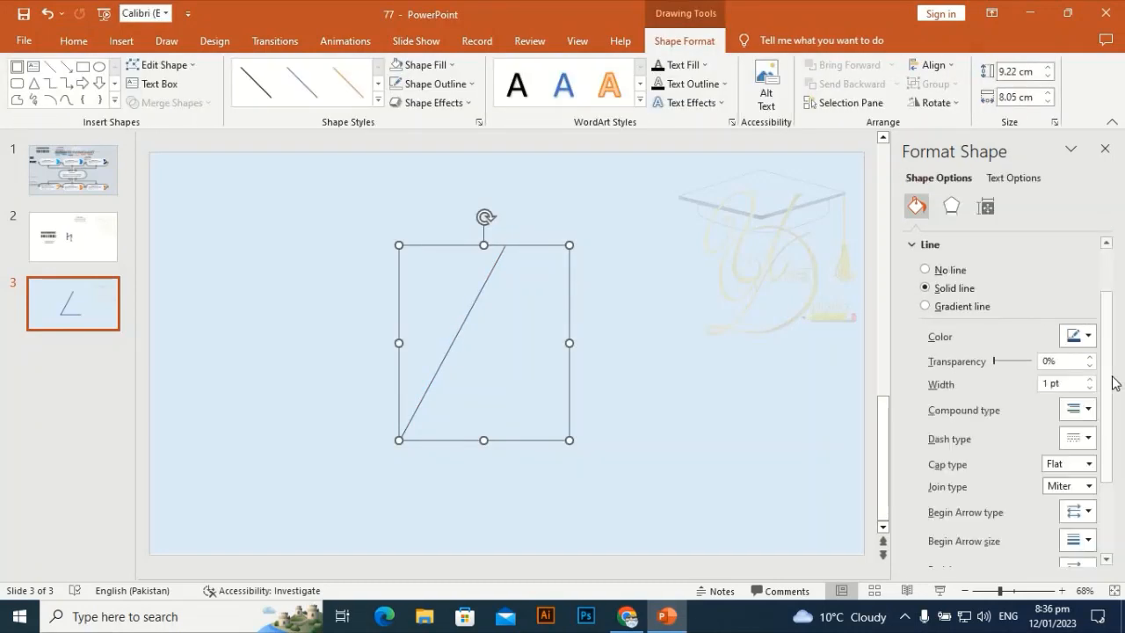
scroll(1119, 497, down, 2)
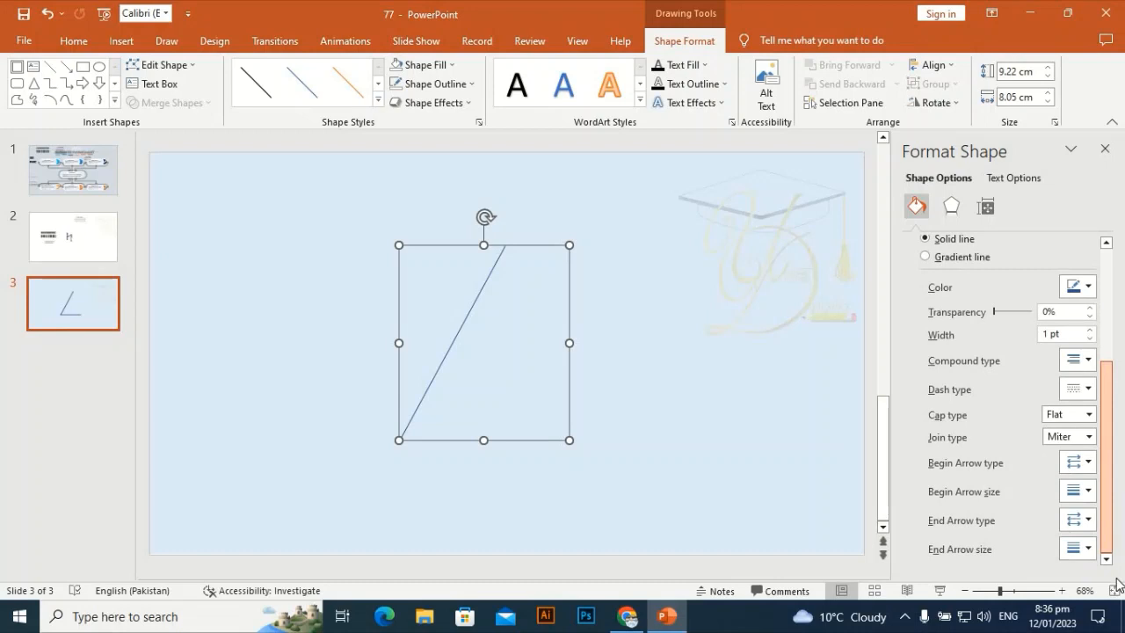
click(1090, 520)
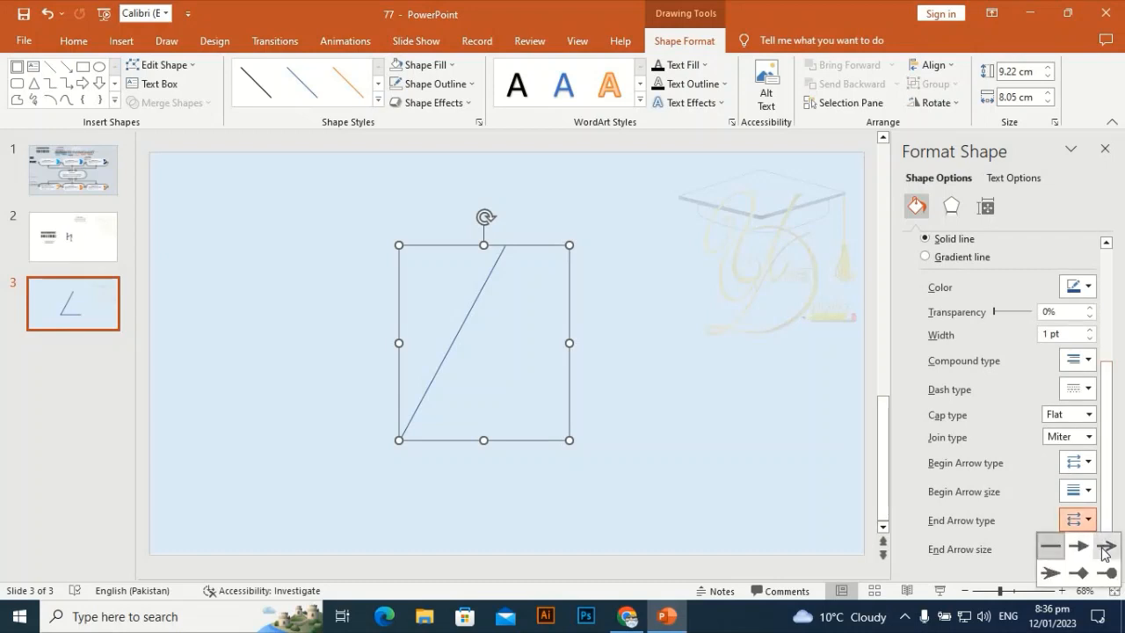
click(1105, 551)
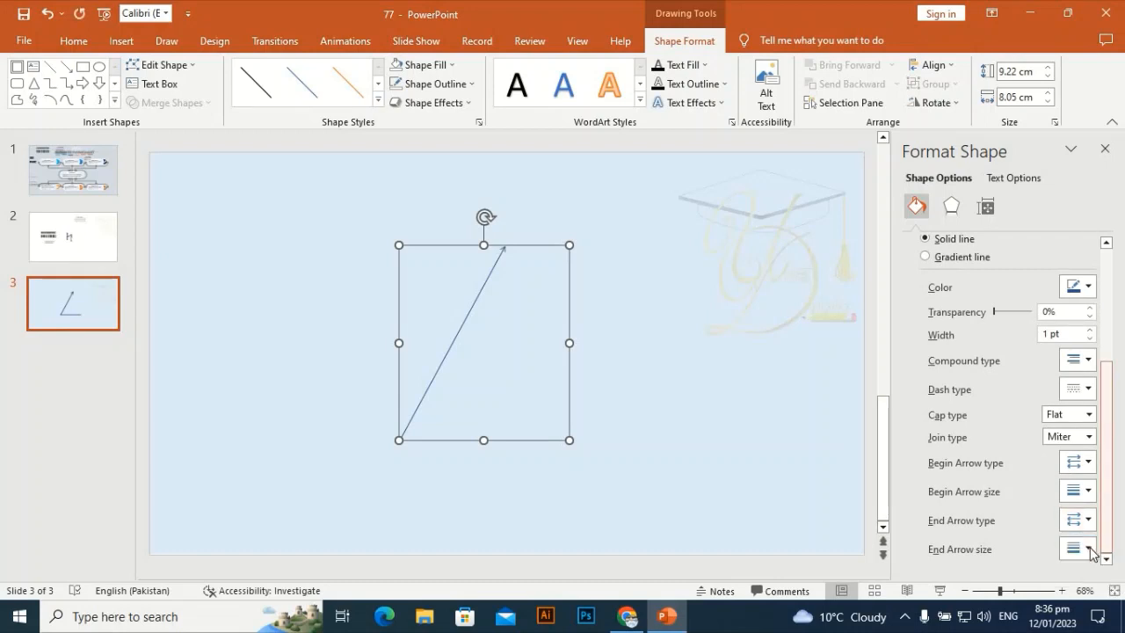
click(1087, 550)
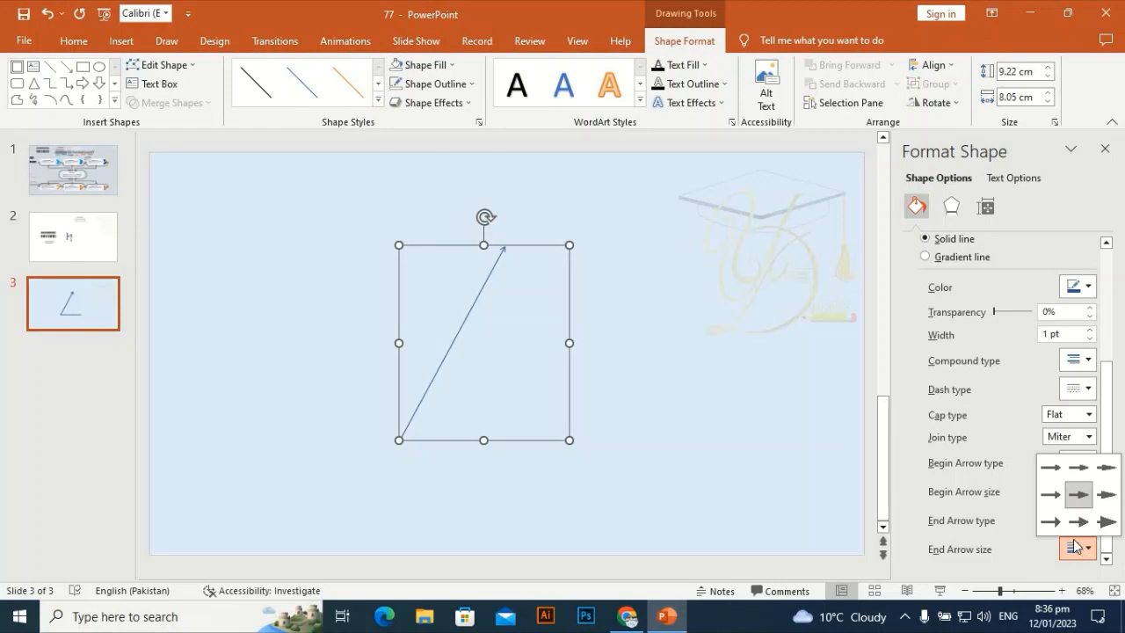
click(1107, 521)
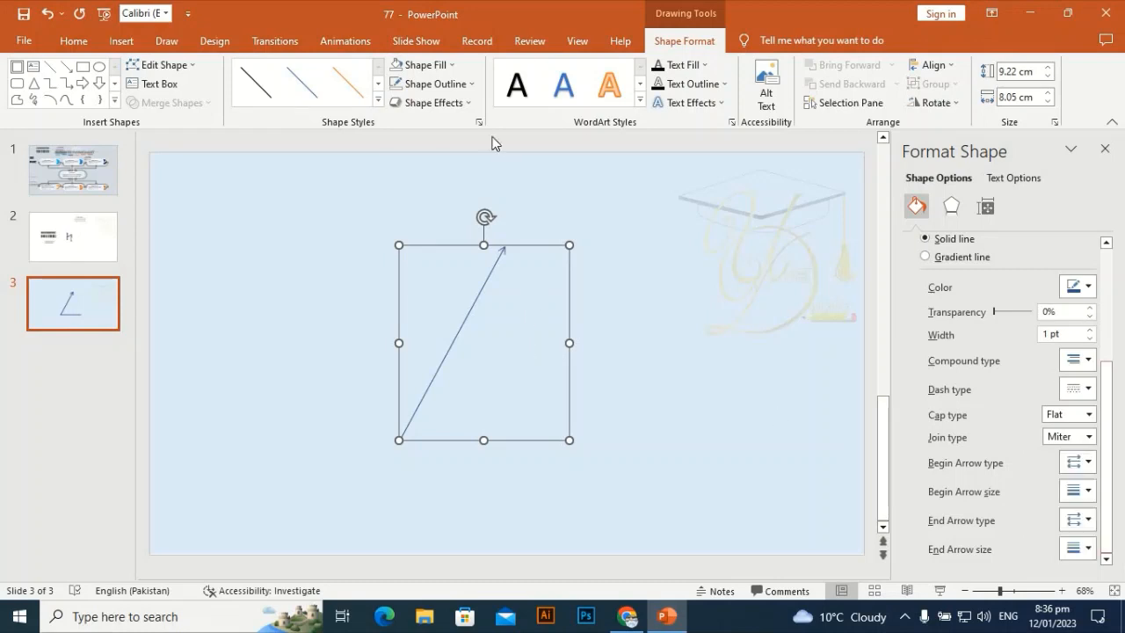
Set the arrow shape's outline weight to 2¼ pt
click(444, 67)
click(518, 13)
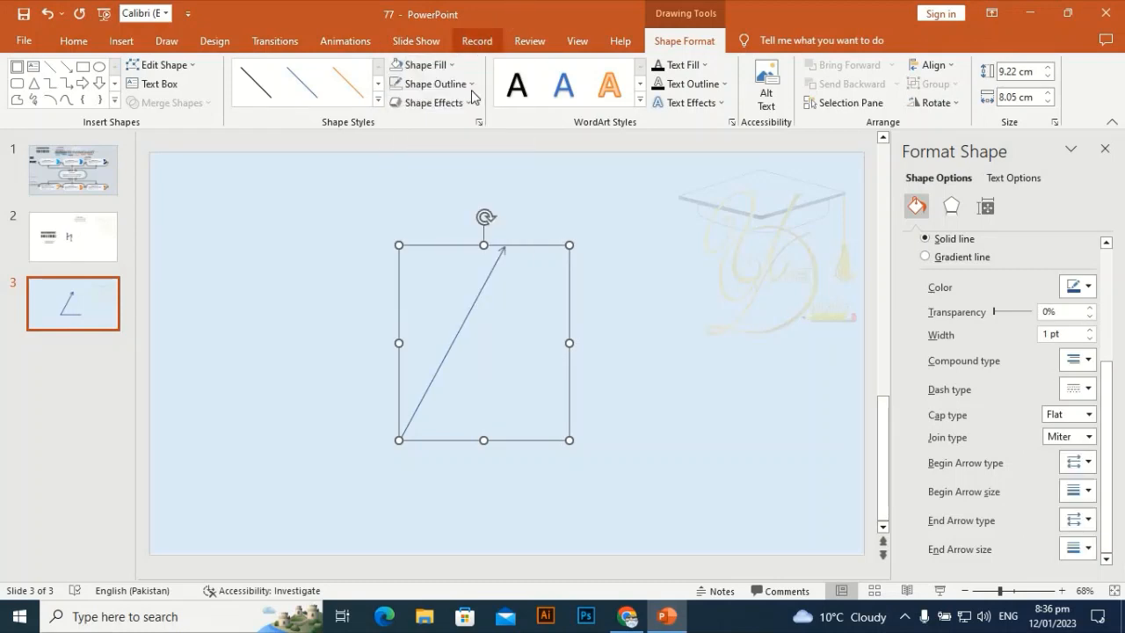
click(466, 83)
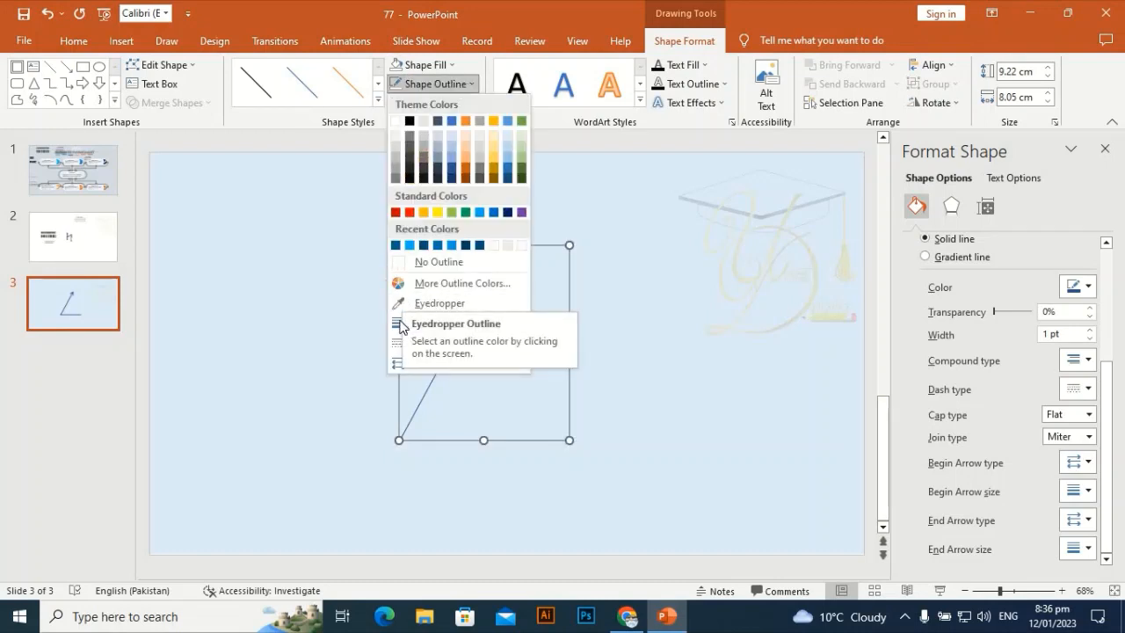
mouse_move(405, 323)
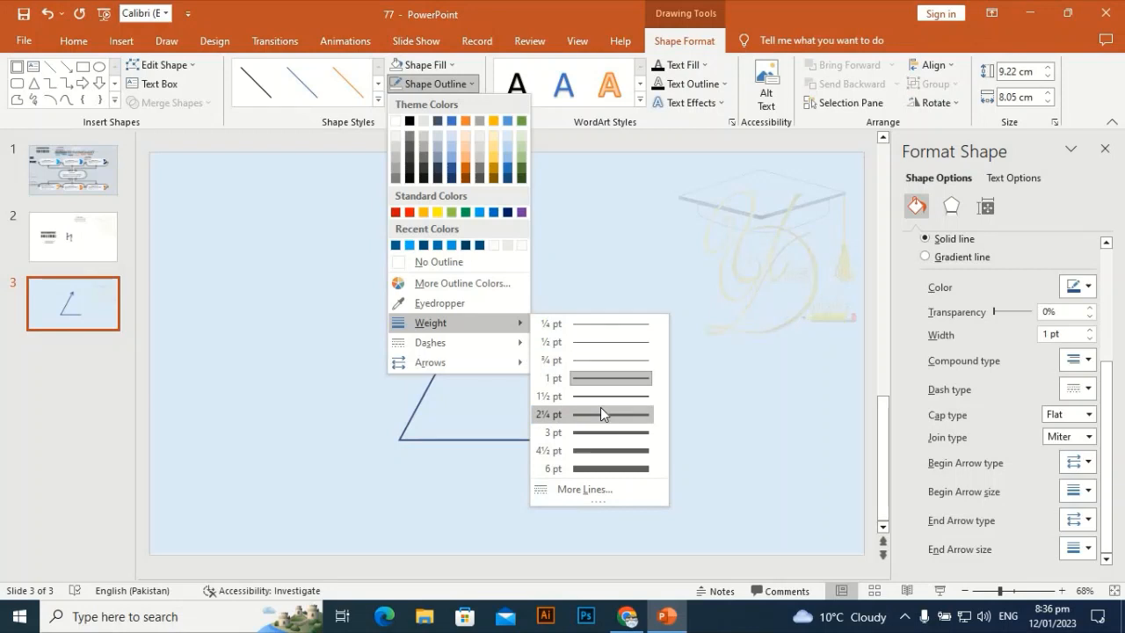
click(601, 407)
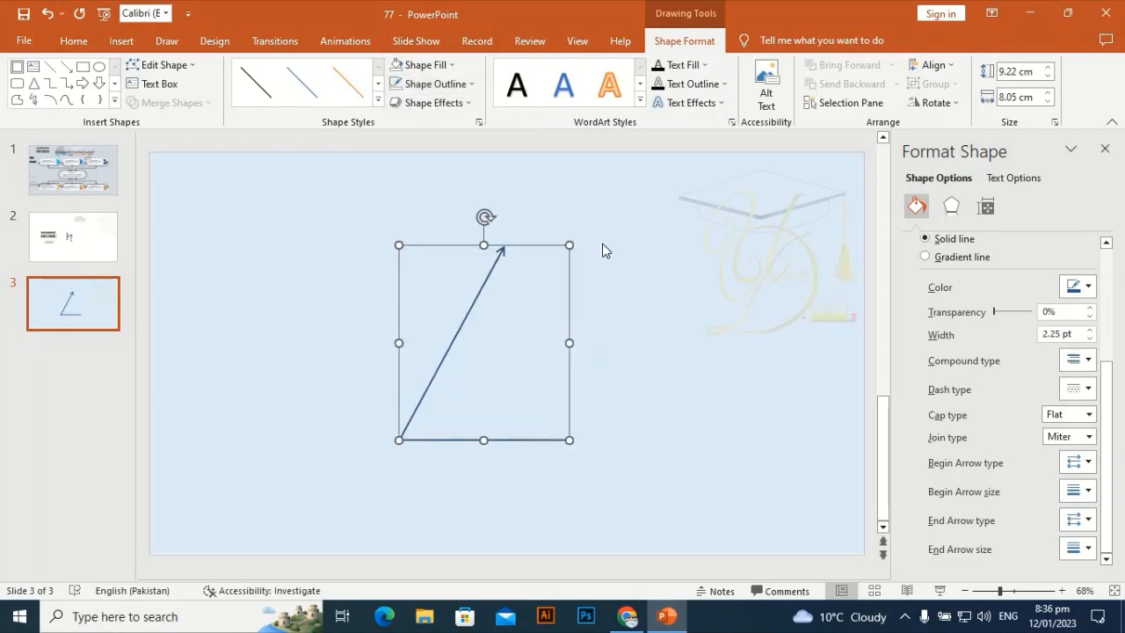
click(602, 244)
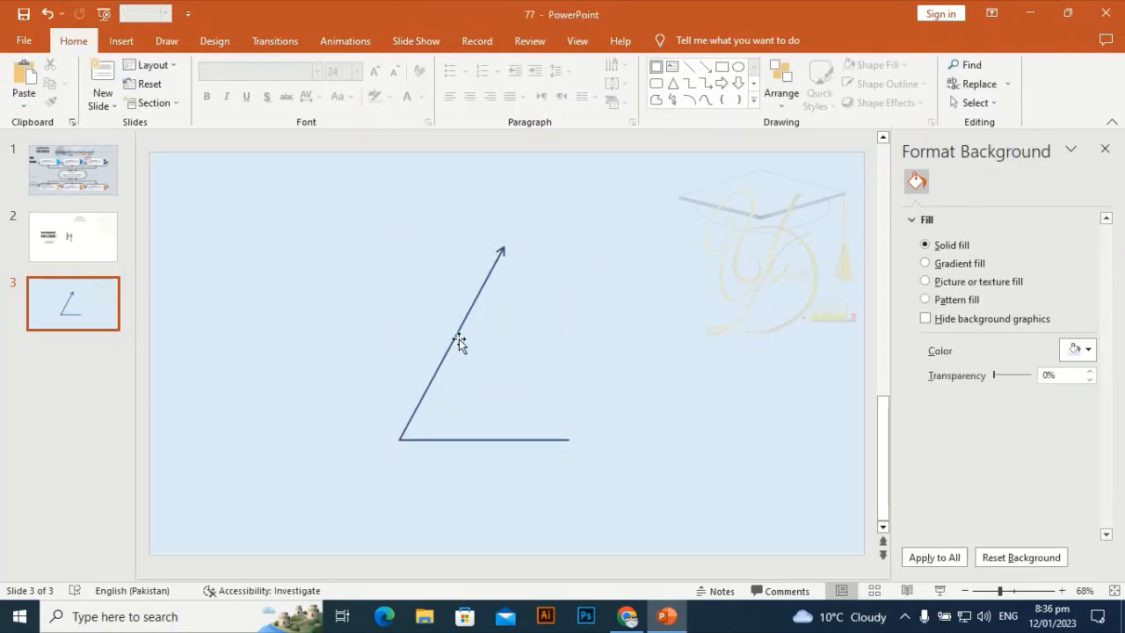
Shift the arrow shape slightly, duplicate it, and rotate the copy clockwise so its arrow runs down the triangle's right side
drag(456, 340, 440, 334)
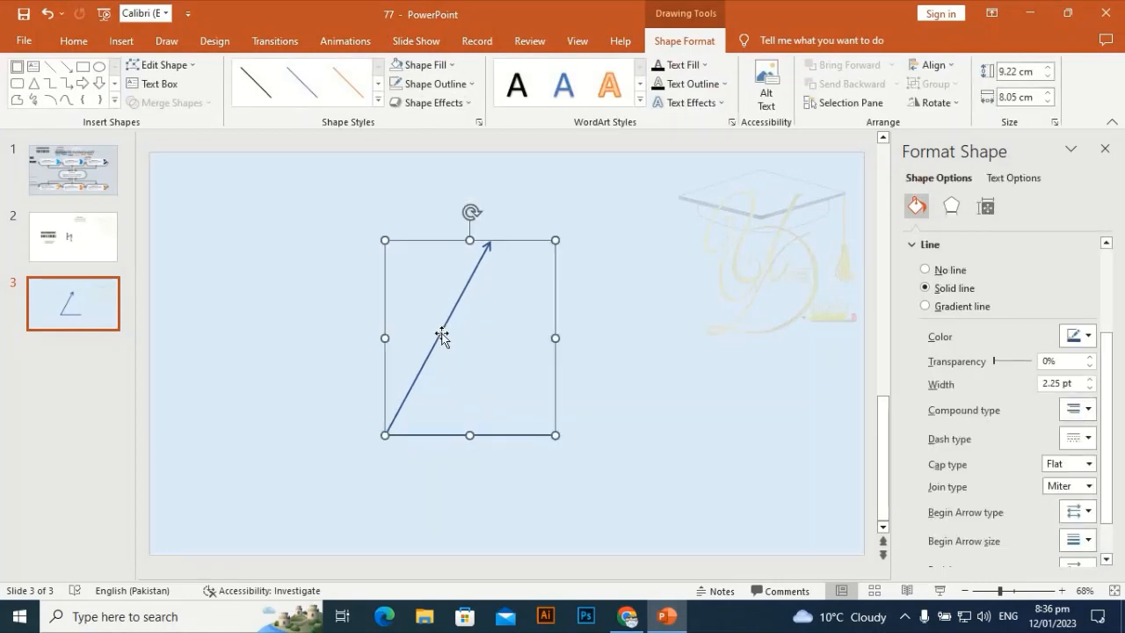
key(ctrl)
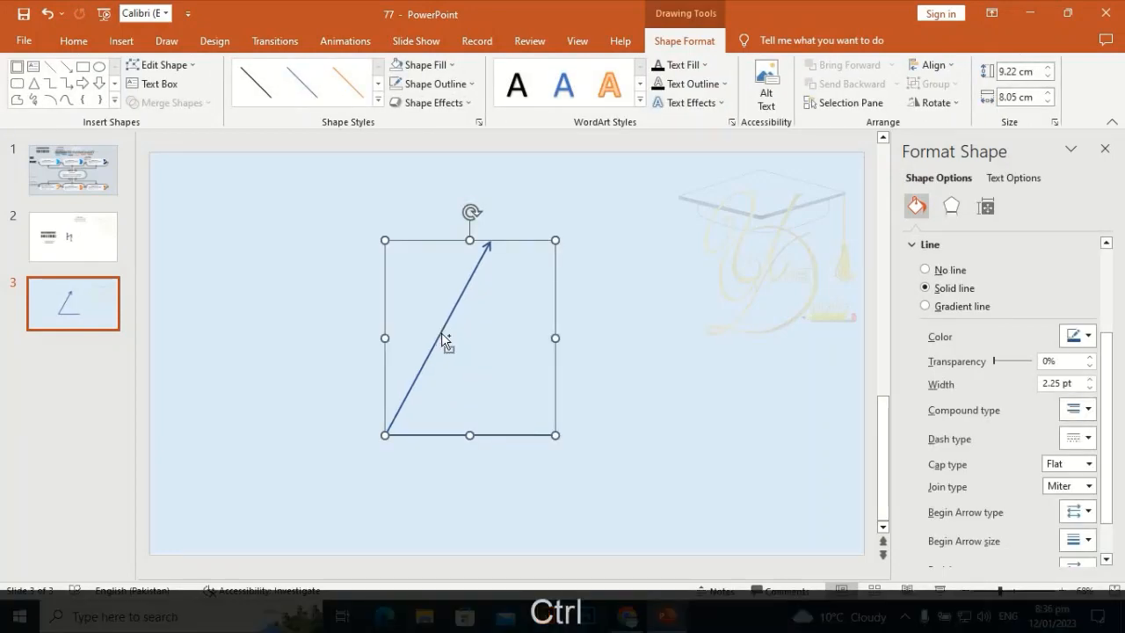
key(ctrl+d)
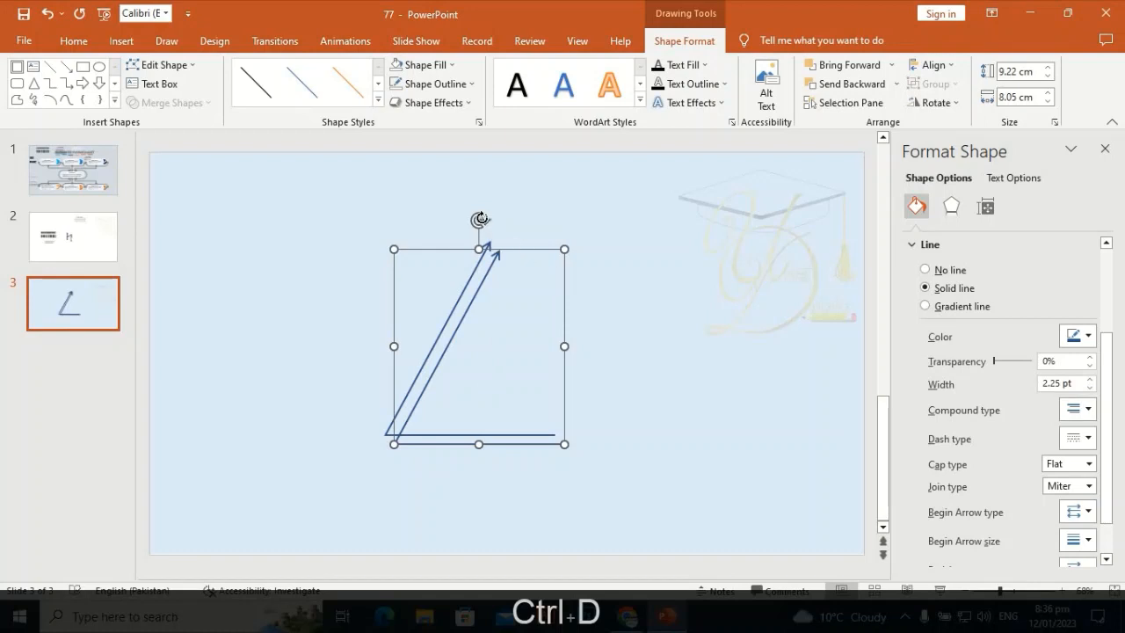
drag(481, 220, 560, 395)
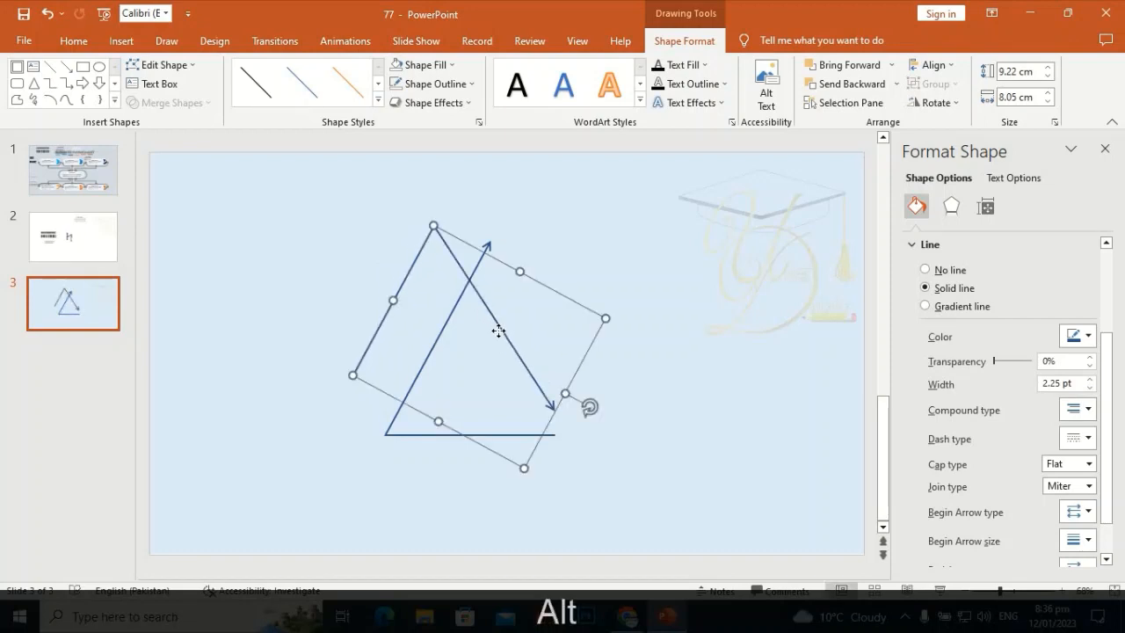
drag(495, 327, 535, 355)
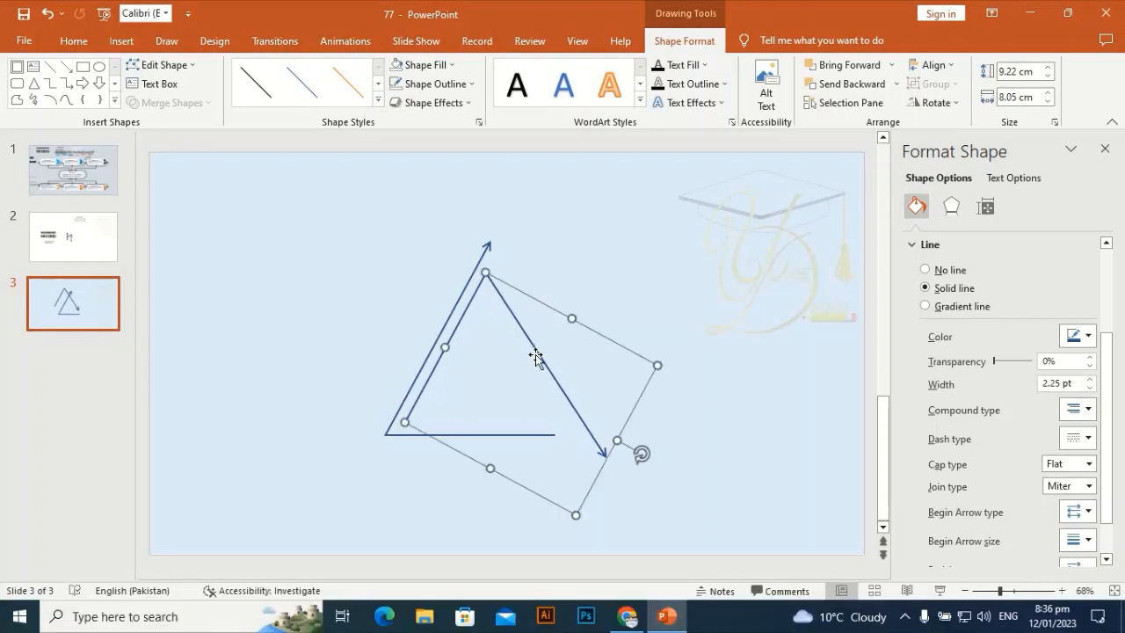
Duplicate the second arrow shape and rotate the copy clockwise so its arrow runs leftward beneath the triangle's base
key(ctrl)
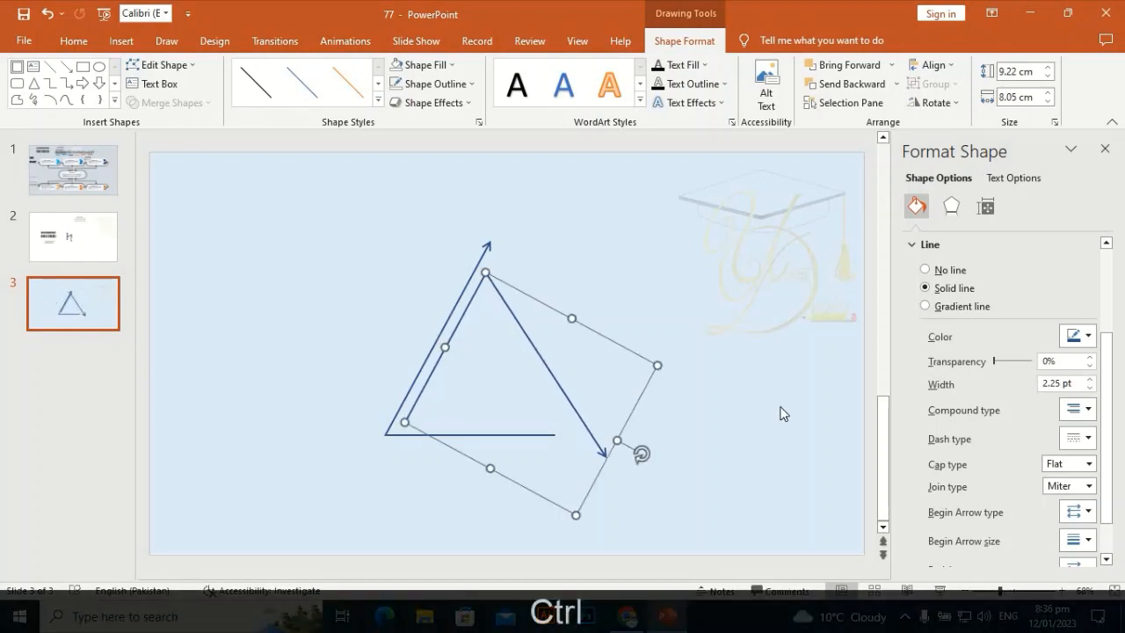
key(ctrl+d)
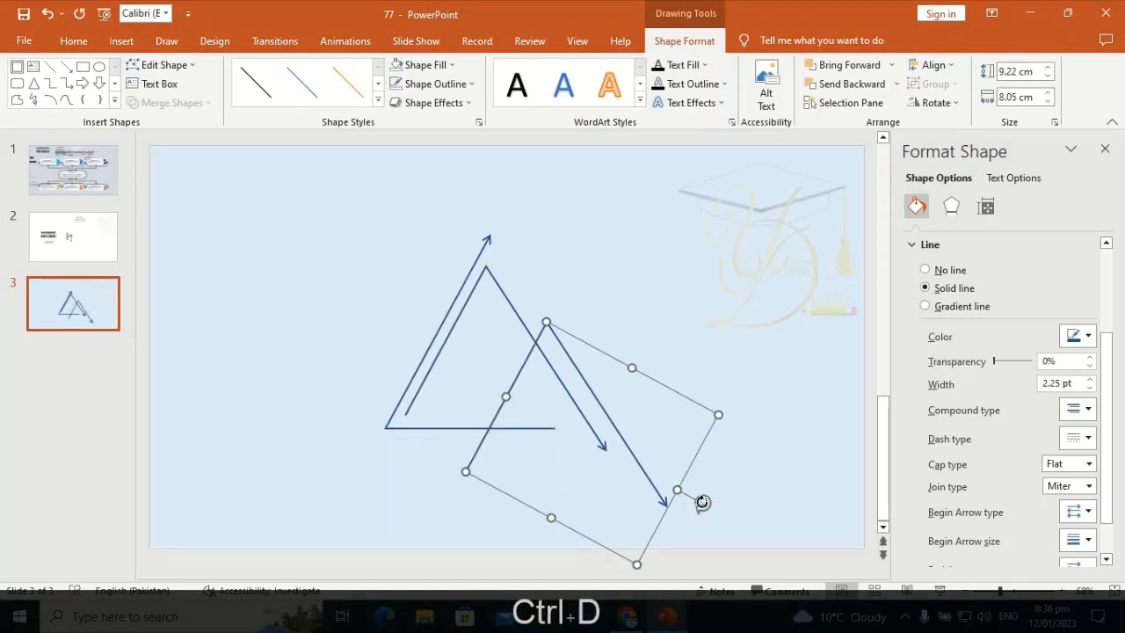
key(alt)
drag(702, 503, 516, 498)
drag(631, 489, 498, 450)
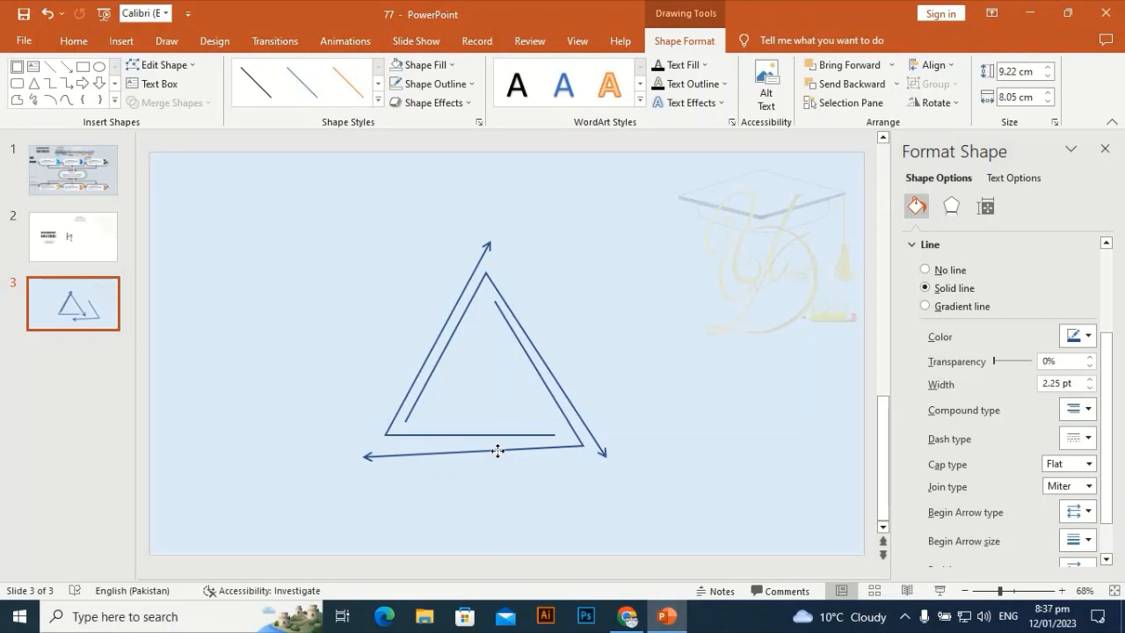
drag(498, 451, 498, 450)
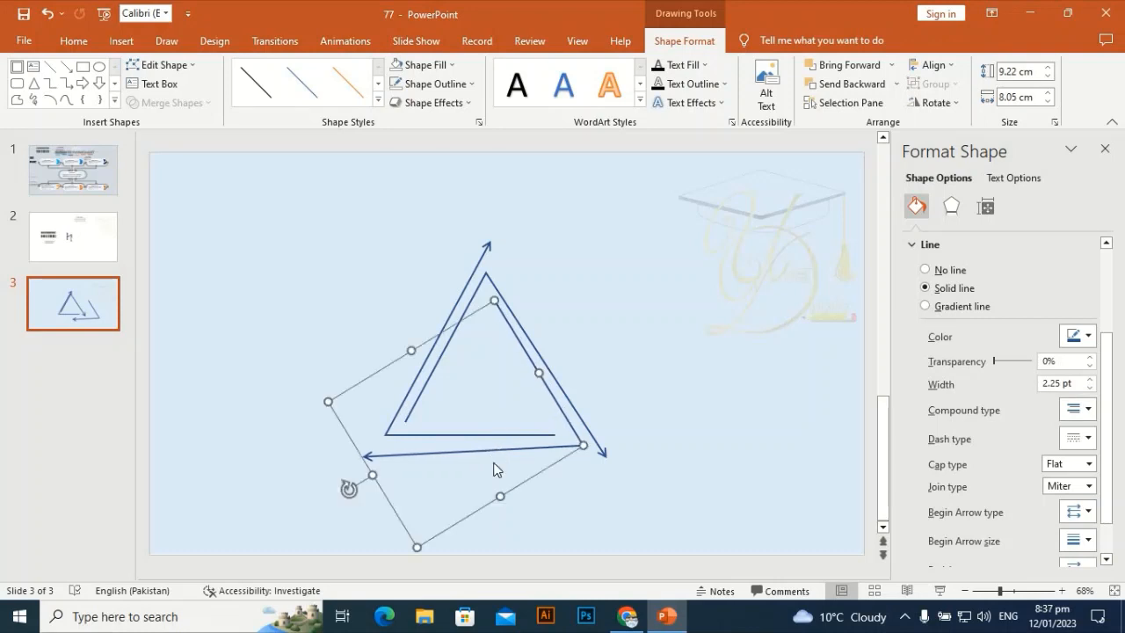
drag(349, 490, 352, 492)
key(alt)
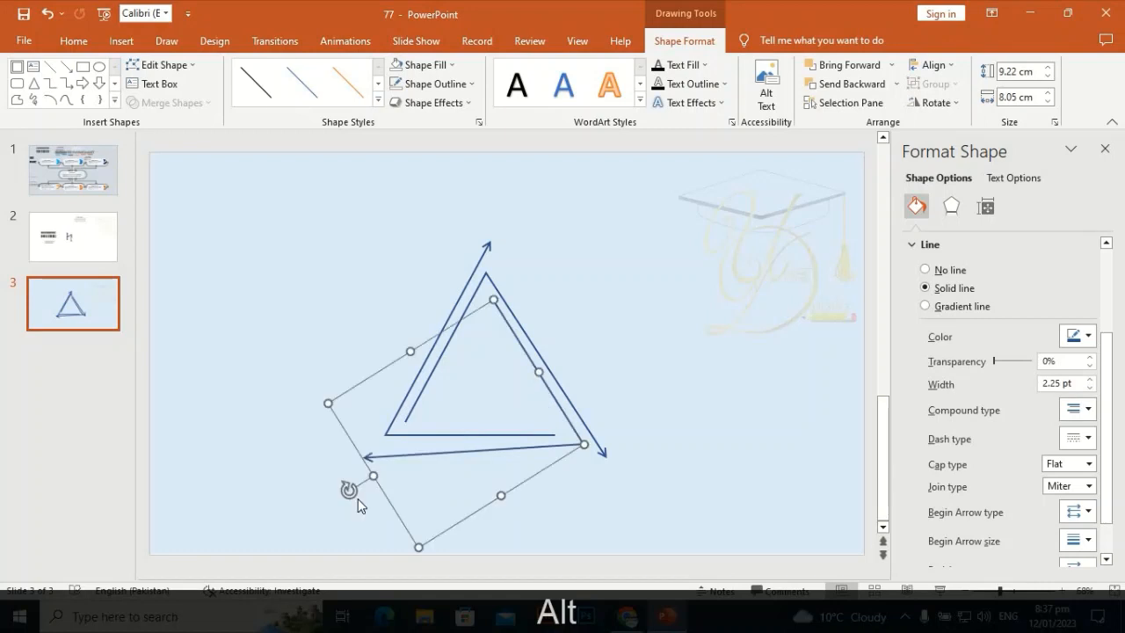
Edit the third arrow shape's points, moving its arrow tip up so the bottom line runs horizontally
click(164, 65)
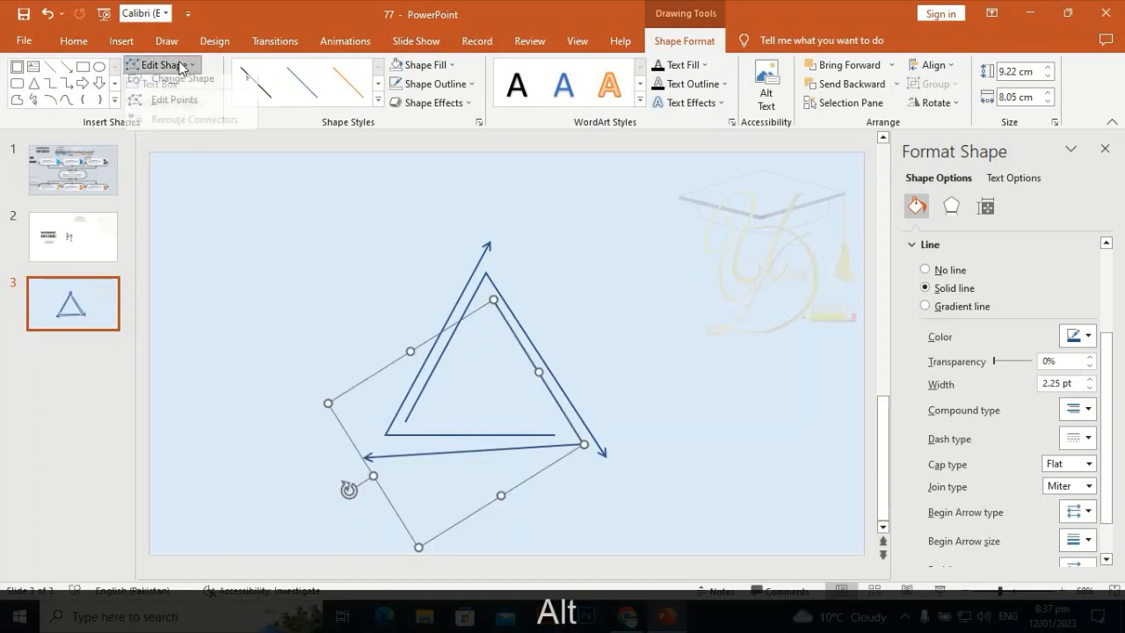
click(176, 110)
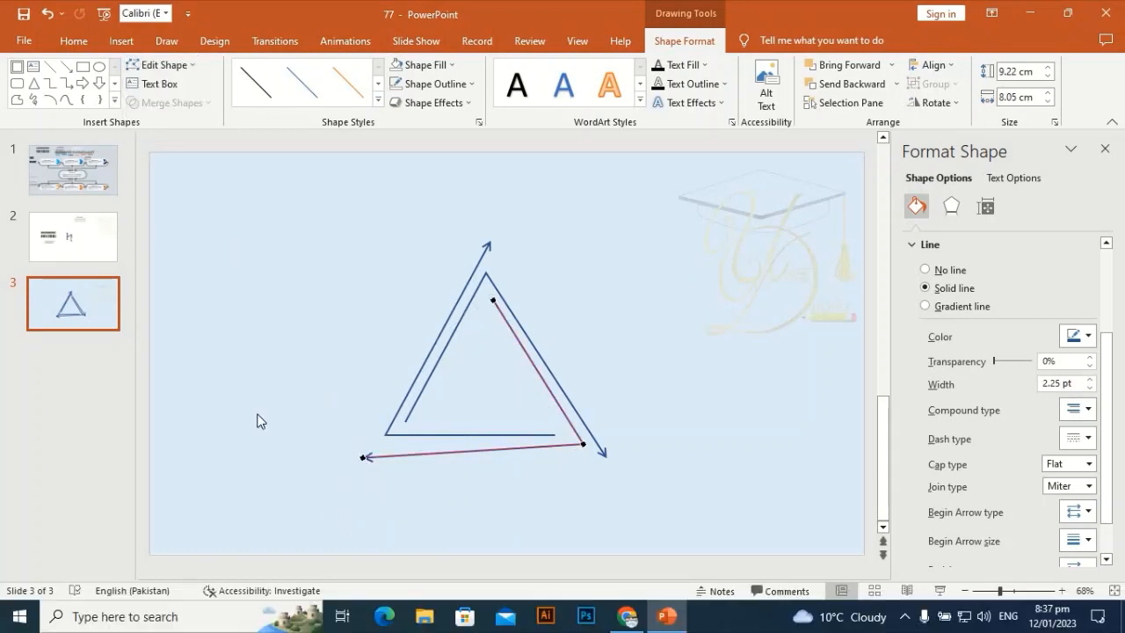
click(364, 458)
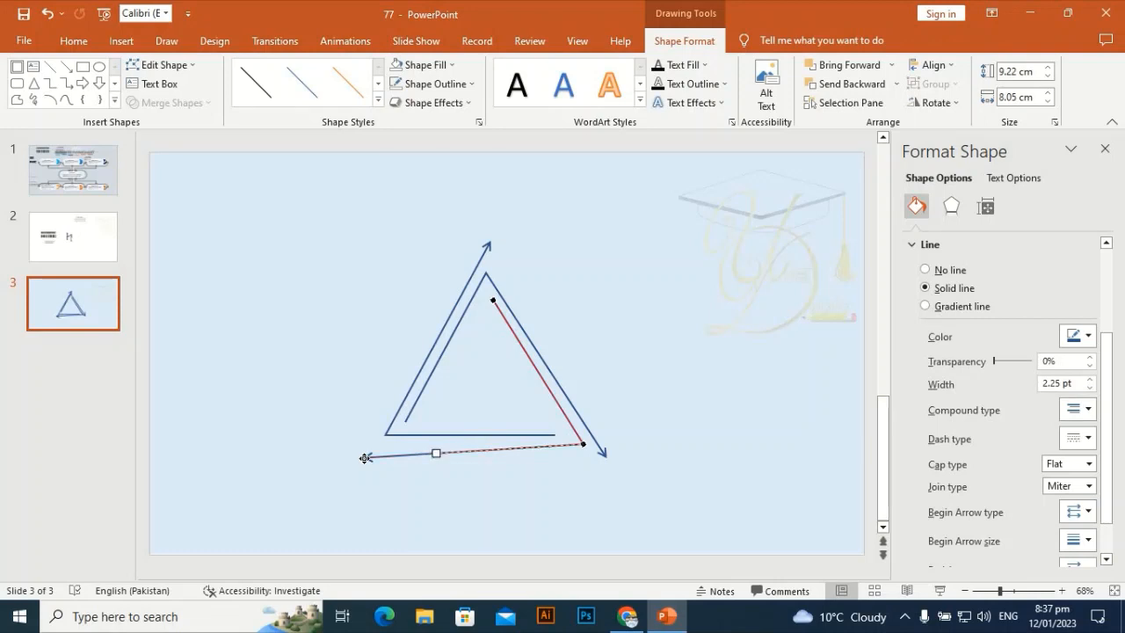
drag(365, 458, 364, 443)
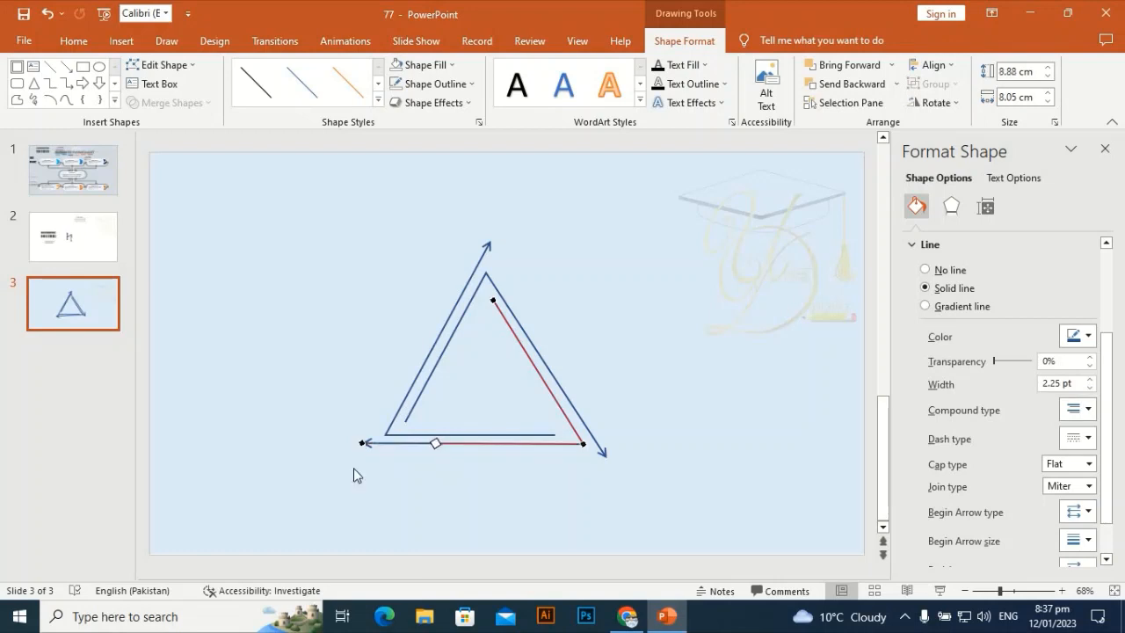
click(300, 358)
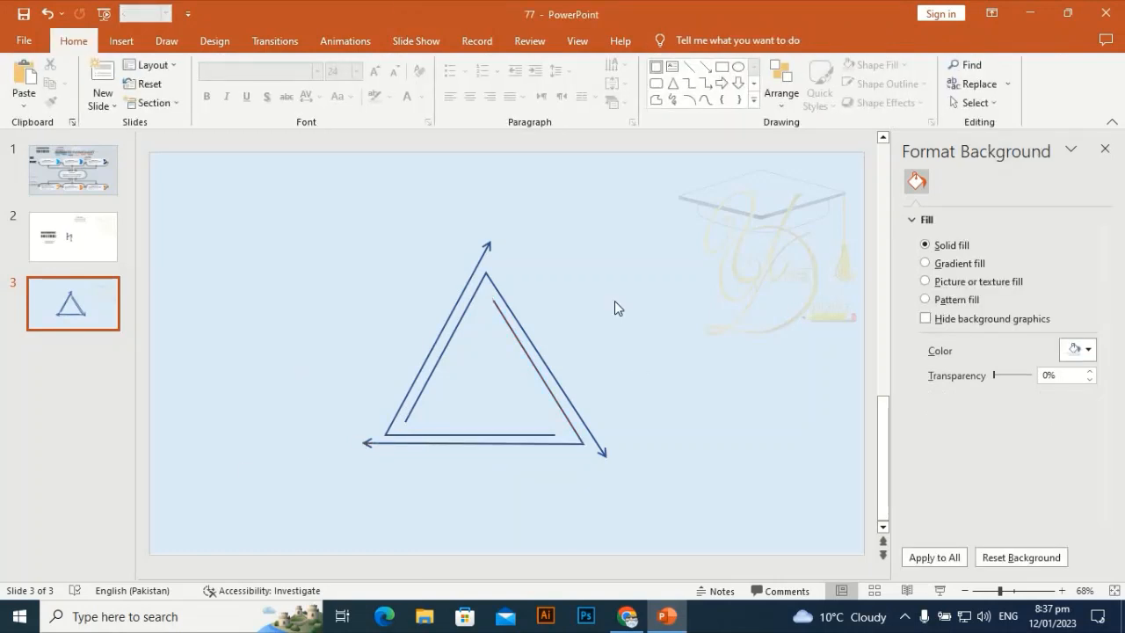
Recolor the outline of the arrow along the triangle's left side light blue and the one down the right side dark blue
click(445, 317)
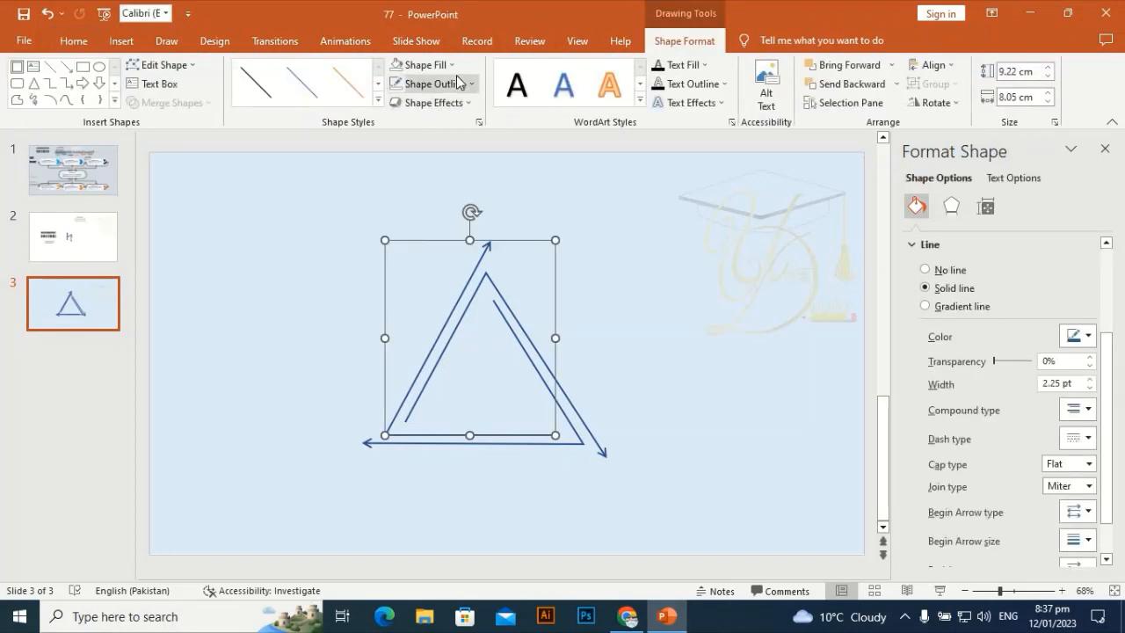
click(458, 81)
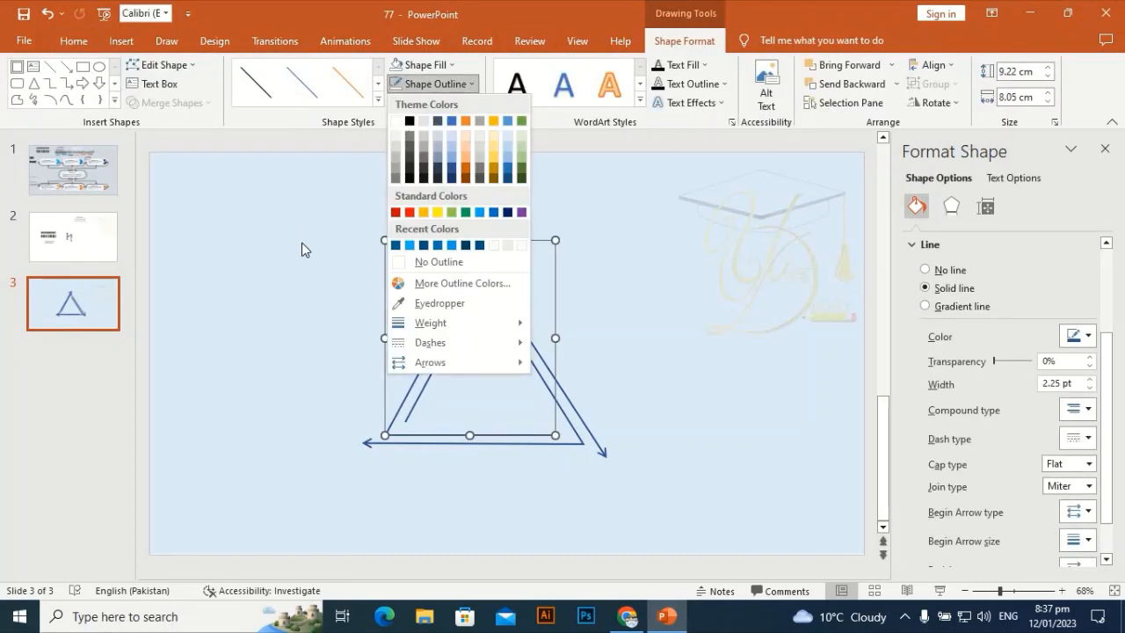
click(483, 213)
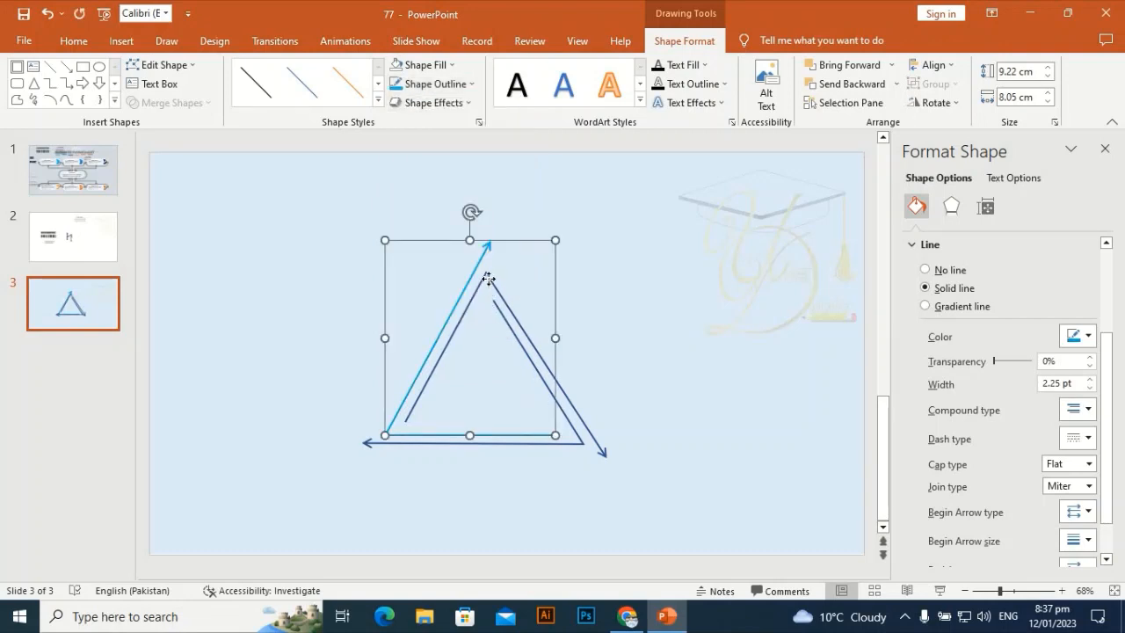
click(488, 276)
click(450, 86)
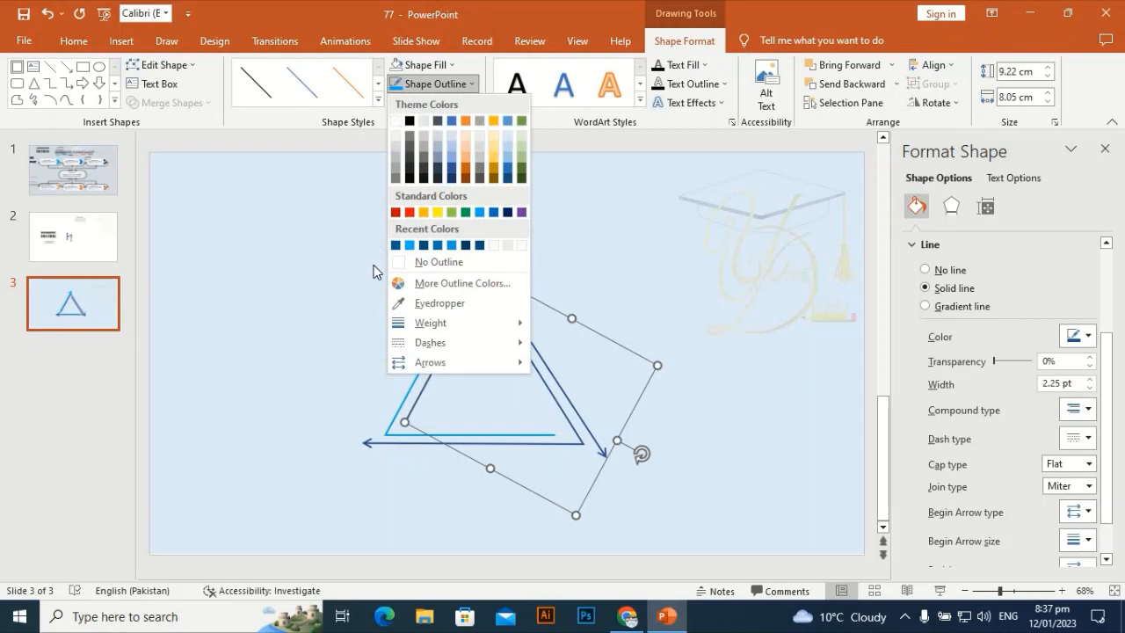
click(424, 246)
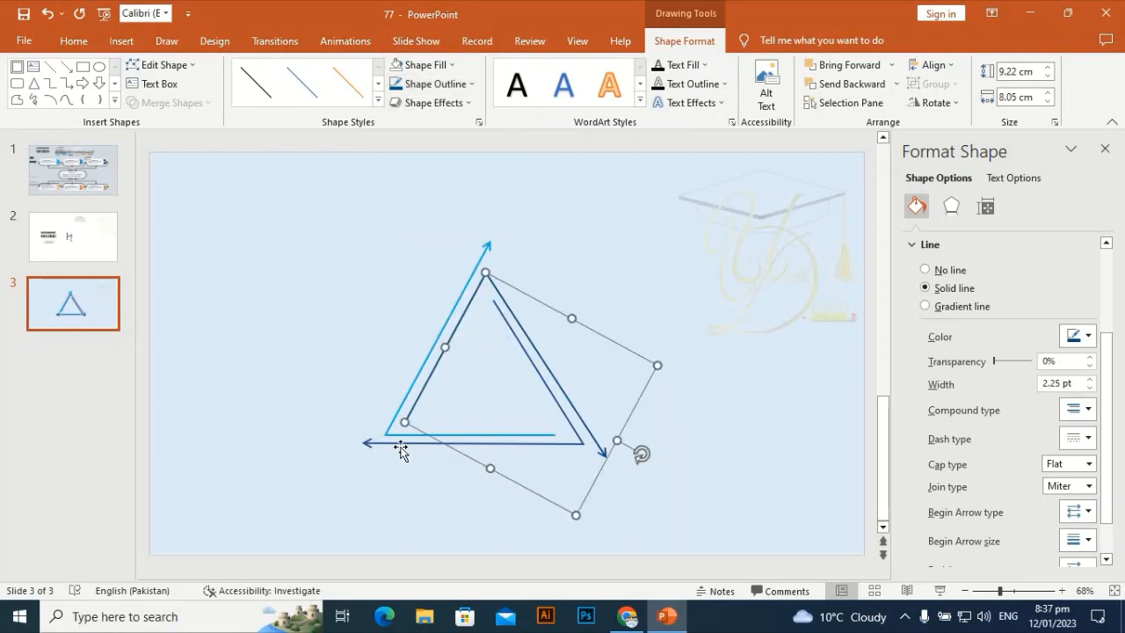
Recolor the outline of the arrow shape running beneath the triangle's base green
click(400, 450)
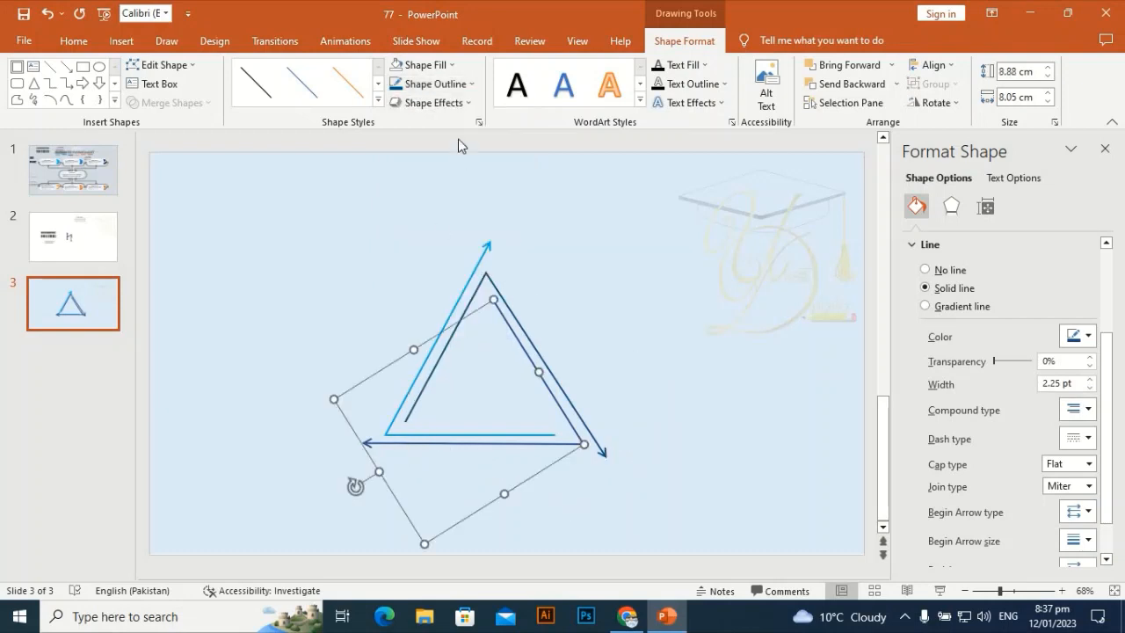
click(453, 85)
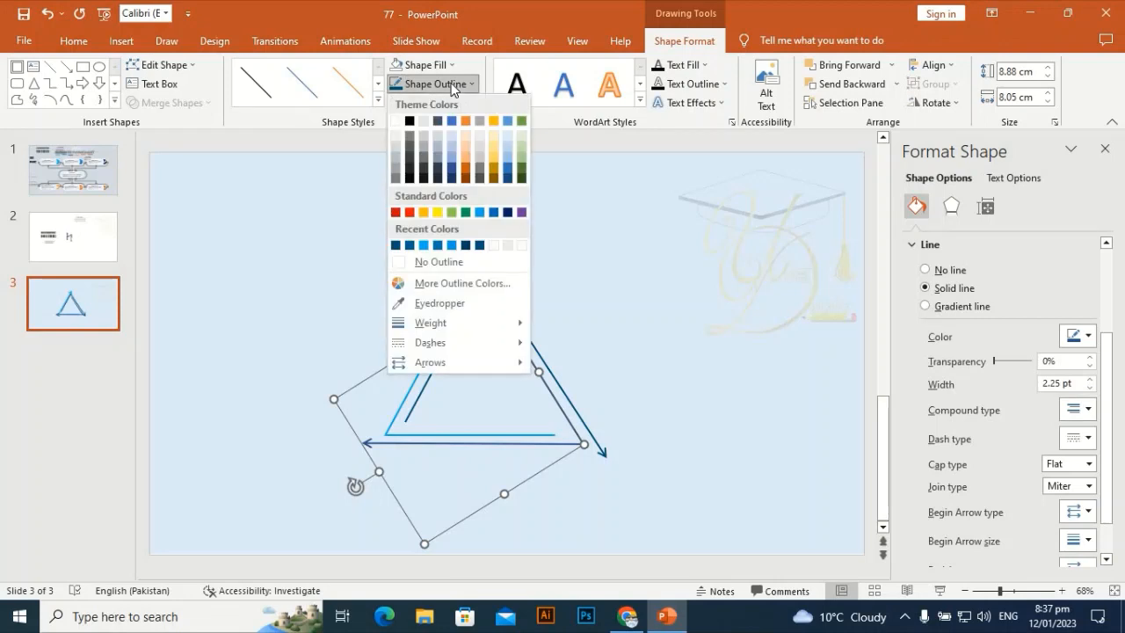
click(466, 212)
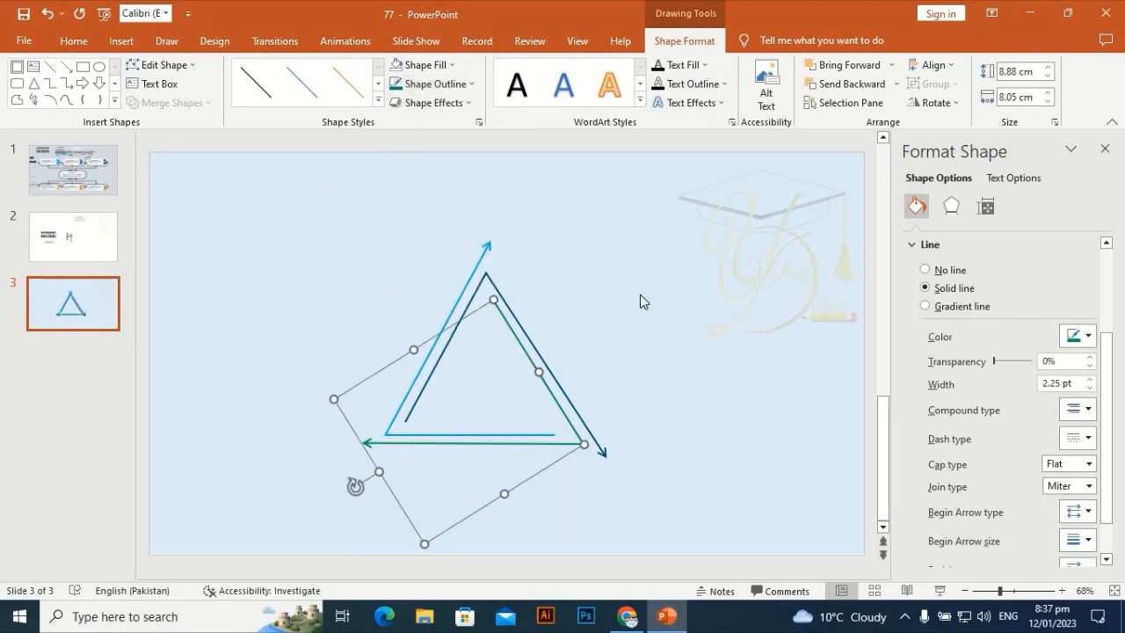
click(639, 299)
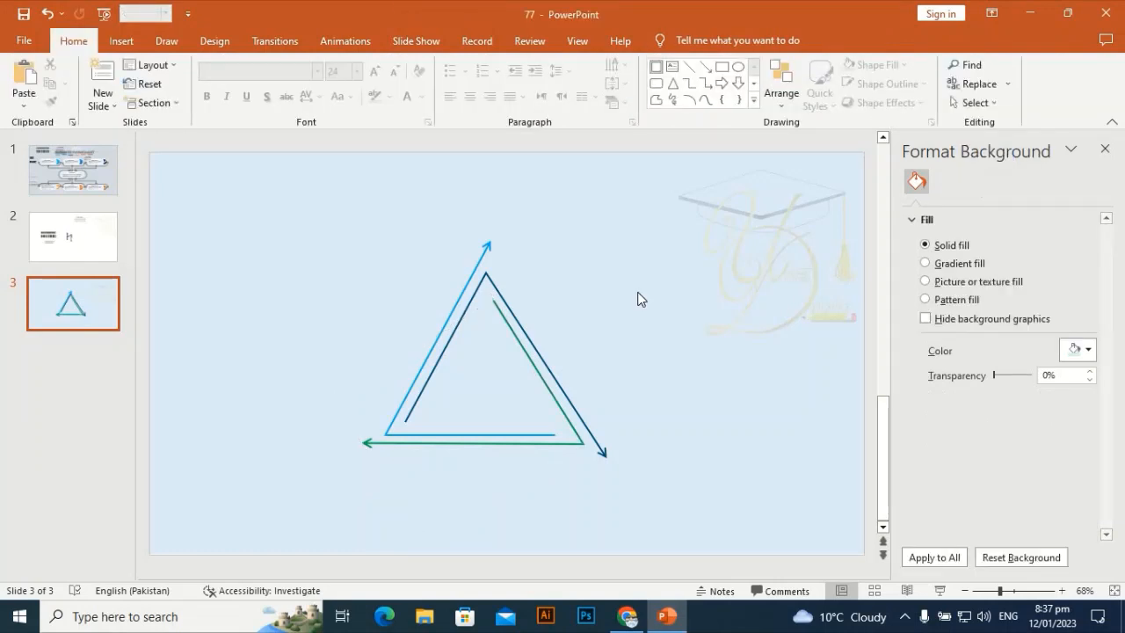
click(488, 446)
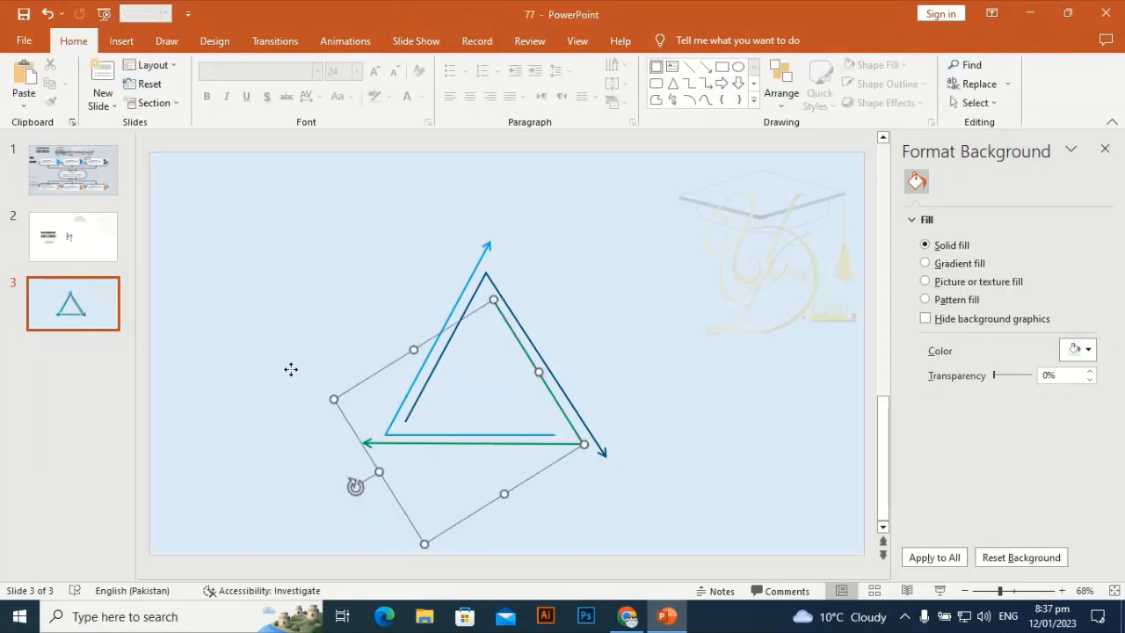
click(310, 259)
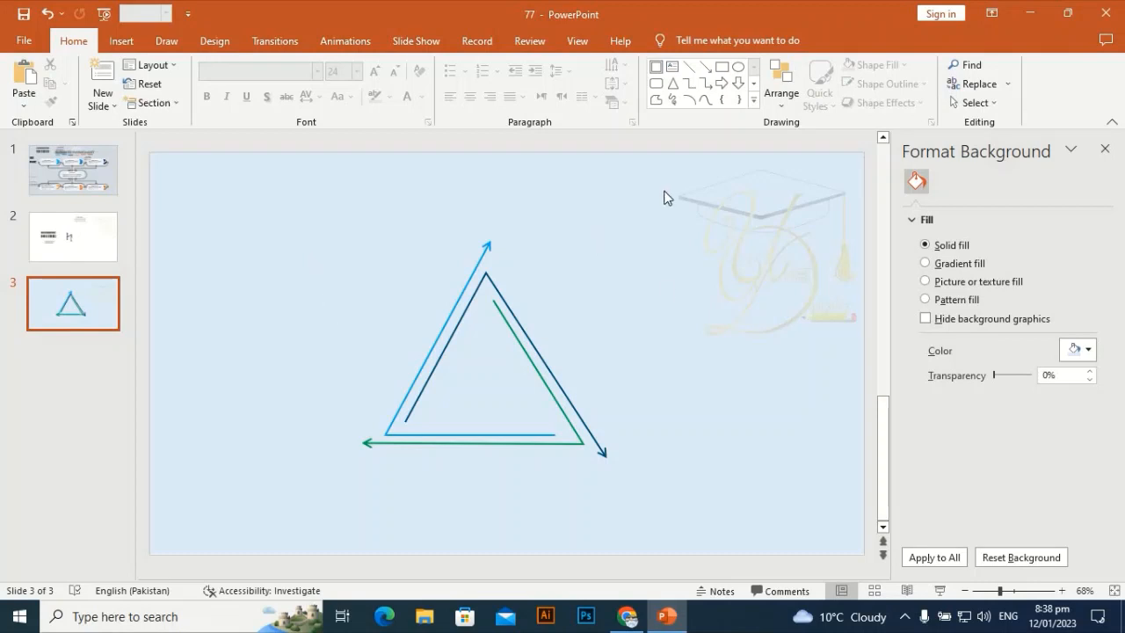
Group the three arrow shapes and move the group slightly right and up
drag(664, 178, 274, 584)
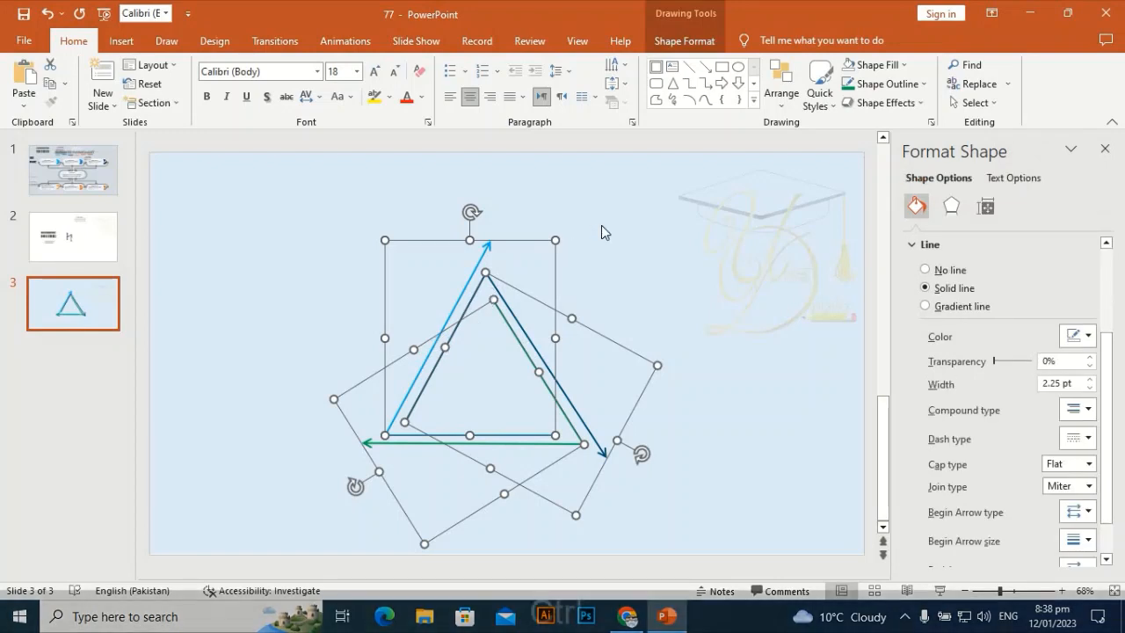
key(ctrl+g)
click(617, 327)
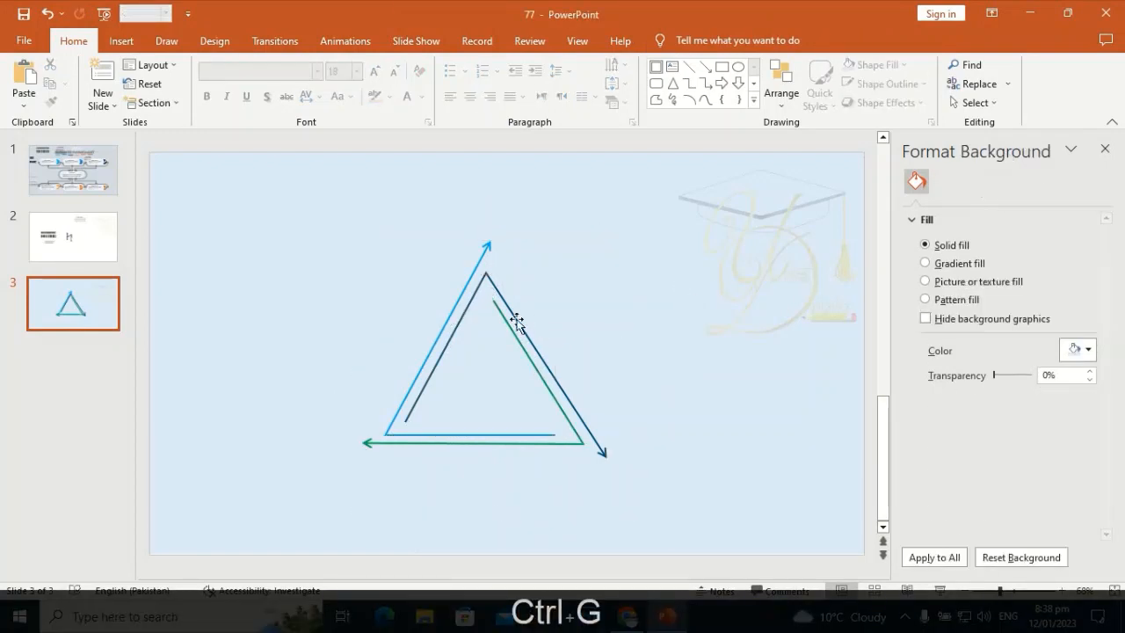
drag(515, 319, 533, 312)
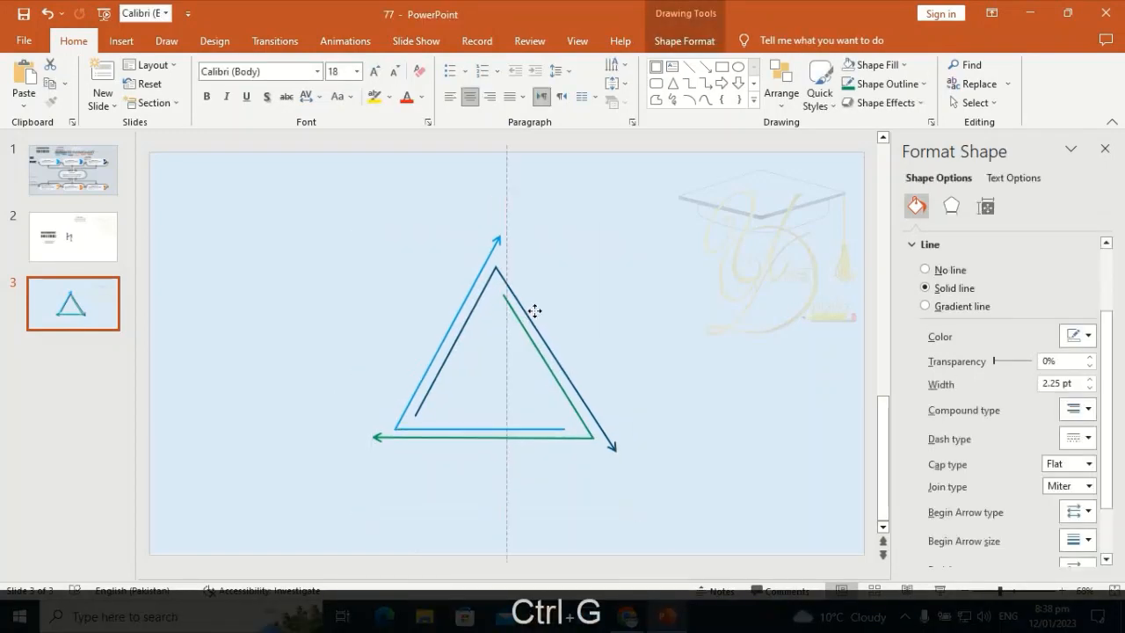
Apply an outer shadow offset toward the bottom to the grouped arrow triangle
click(952, 206)
click(1088, 270)
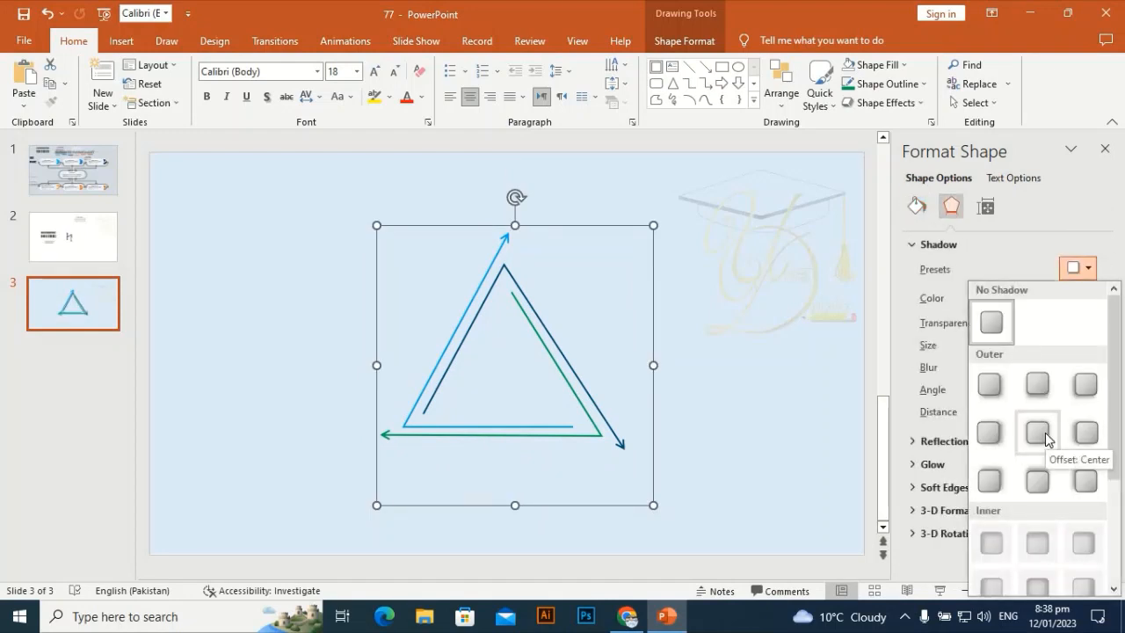
click(1038, 384)
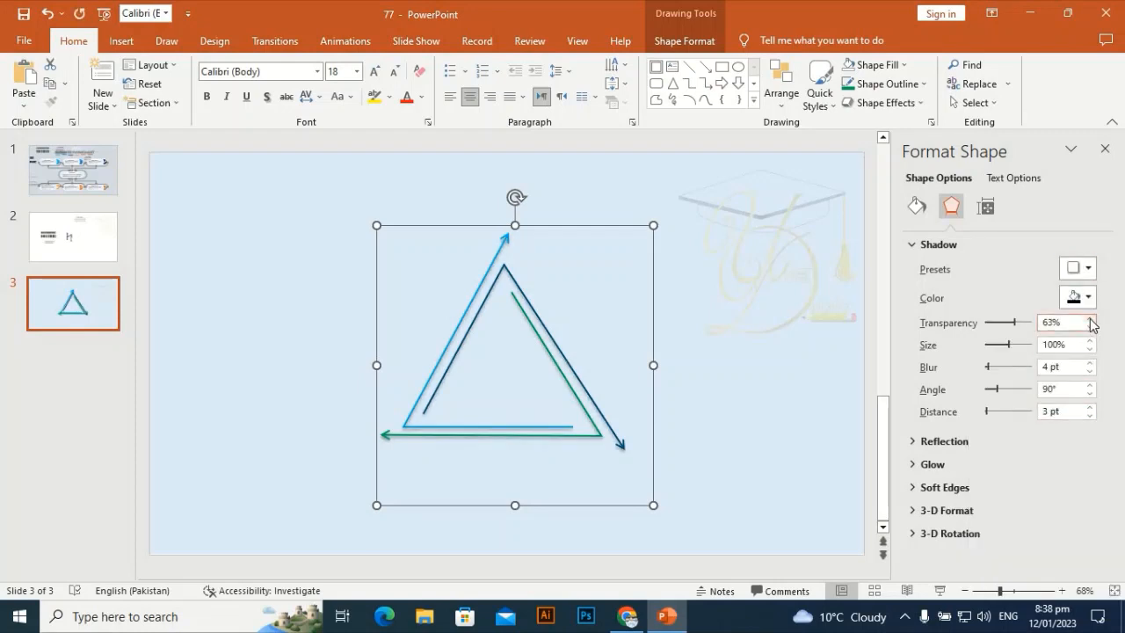
Adjust the group's shadow to 65% transparency, 101% size and 3 pt blur
click(1091, 319)
click(1093, 341)
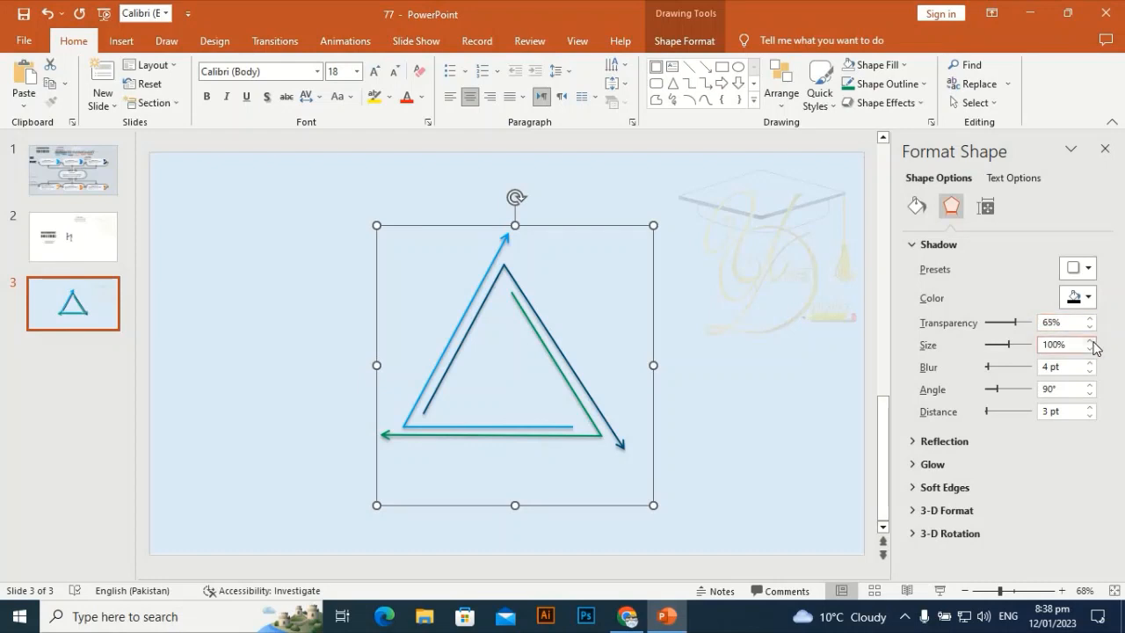
click(1091, 342)
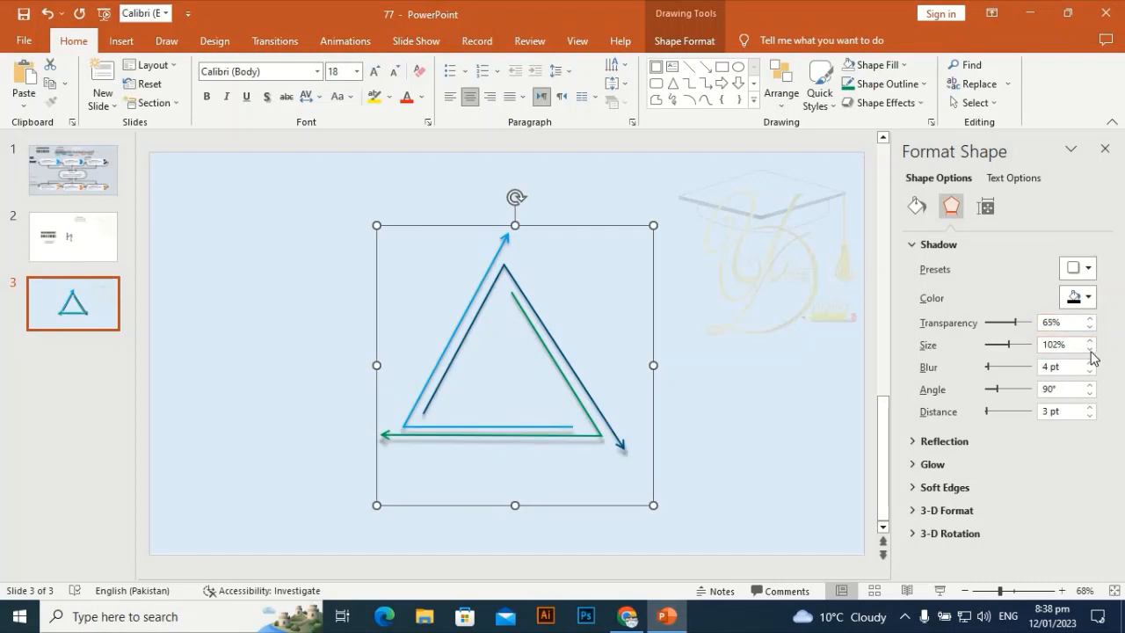
click(1091, 349)
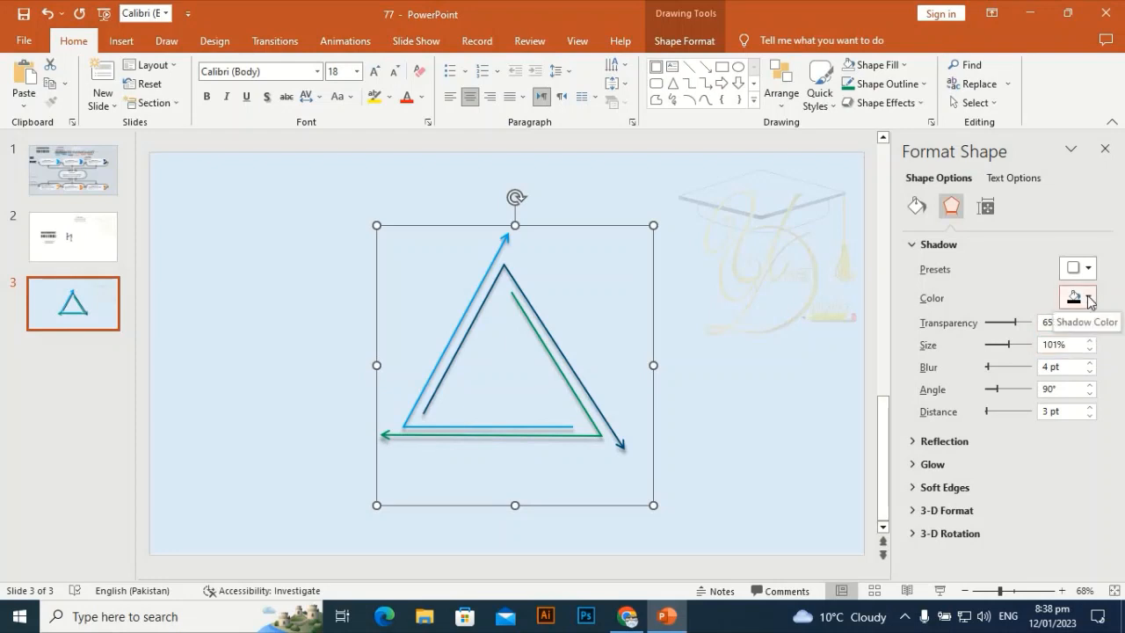
click(1091, 372)
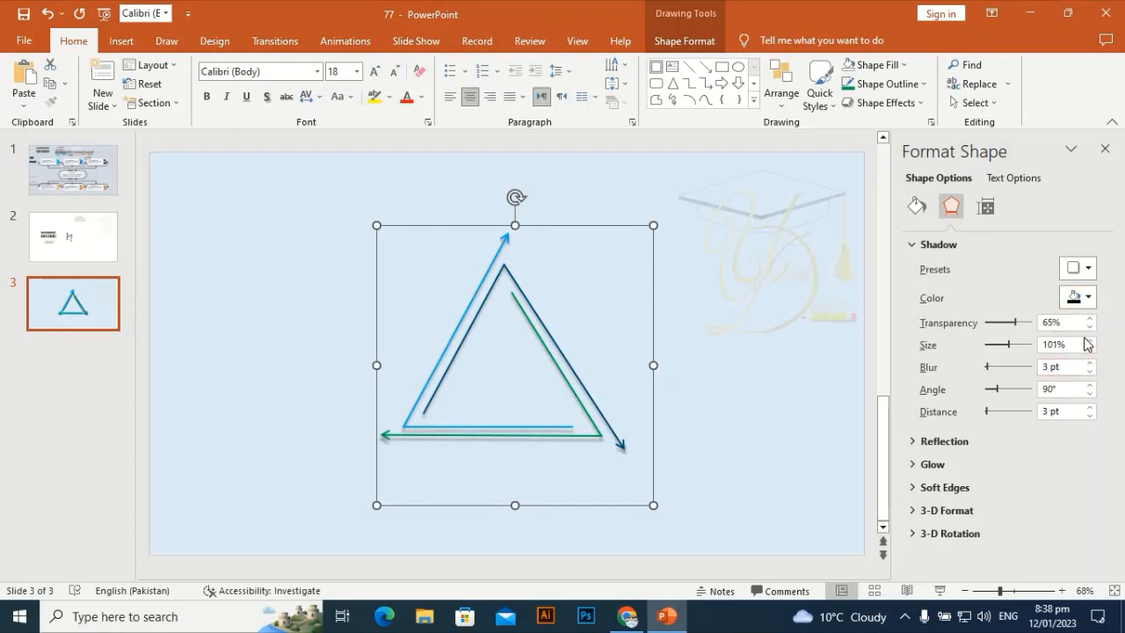
click(775, 267)
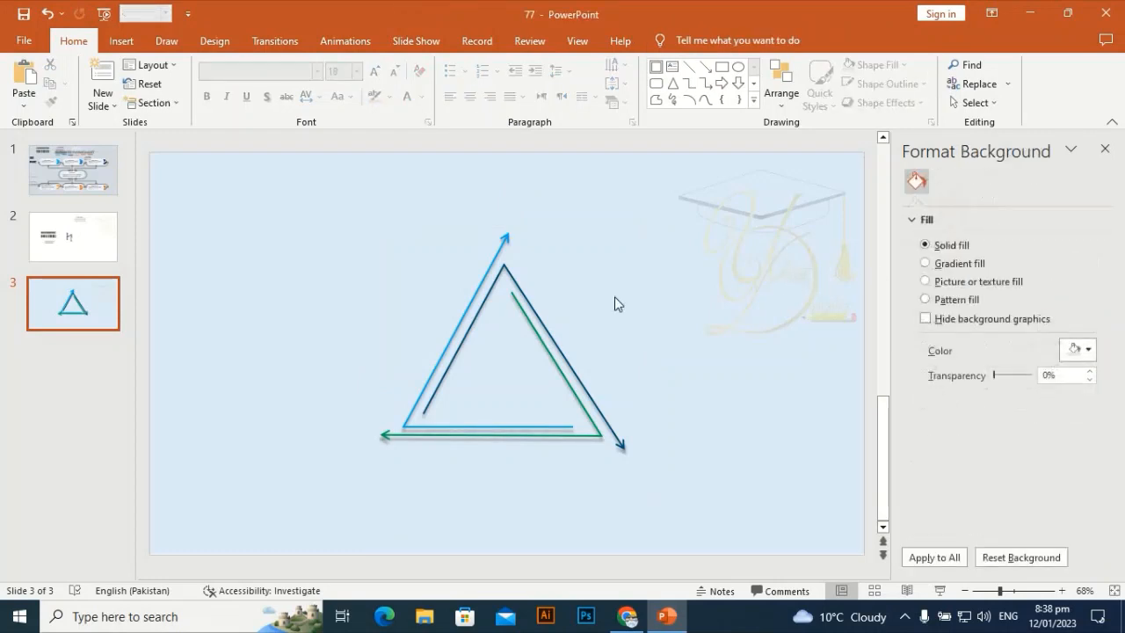
Move the grouped arrow triangle slightly right and down on the slide
click(468, 297)
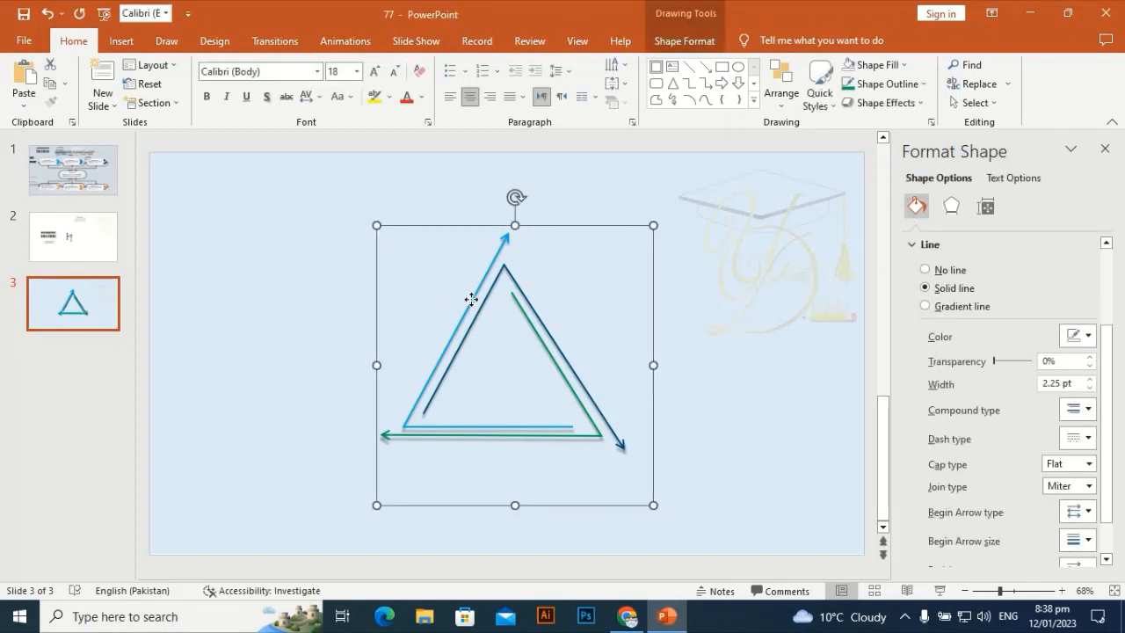
drag(468, 297, 481, 304)
click(276, 170)
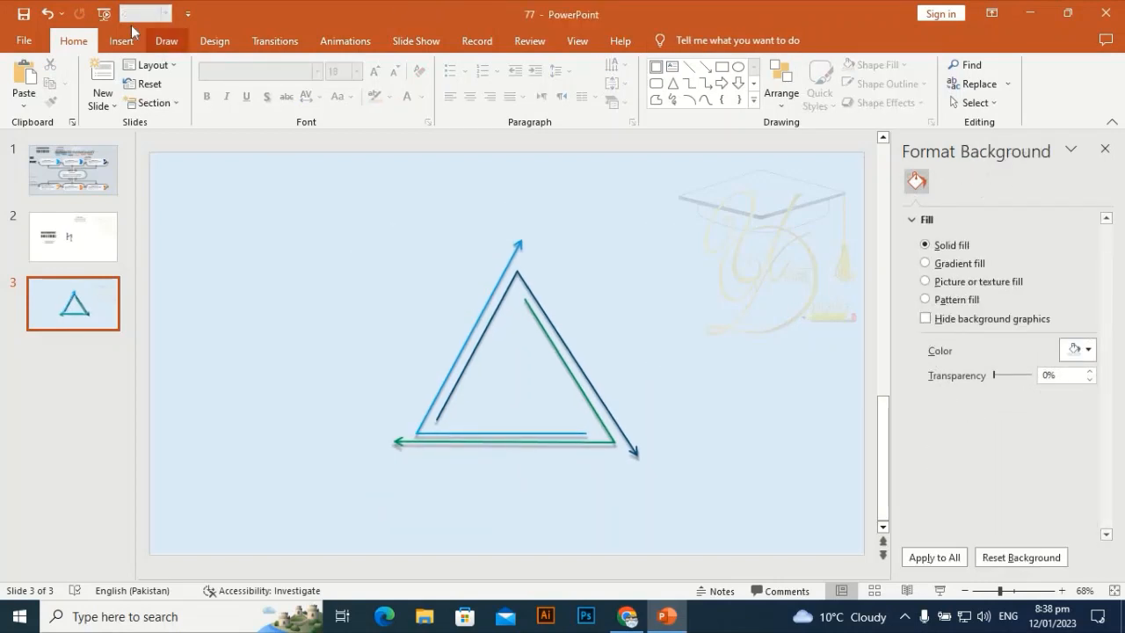
Search the icon library for "HAND" and select the handshake icon for insertion
click(121, 41)
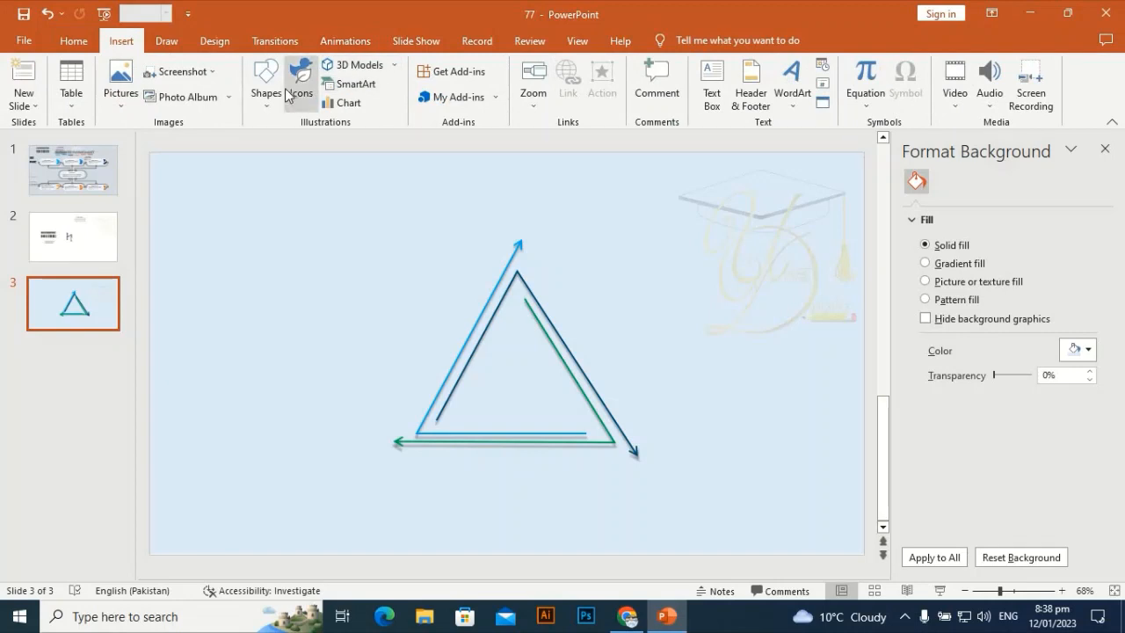
click(292, 93)
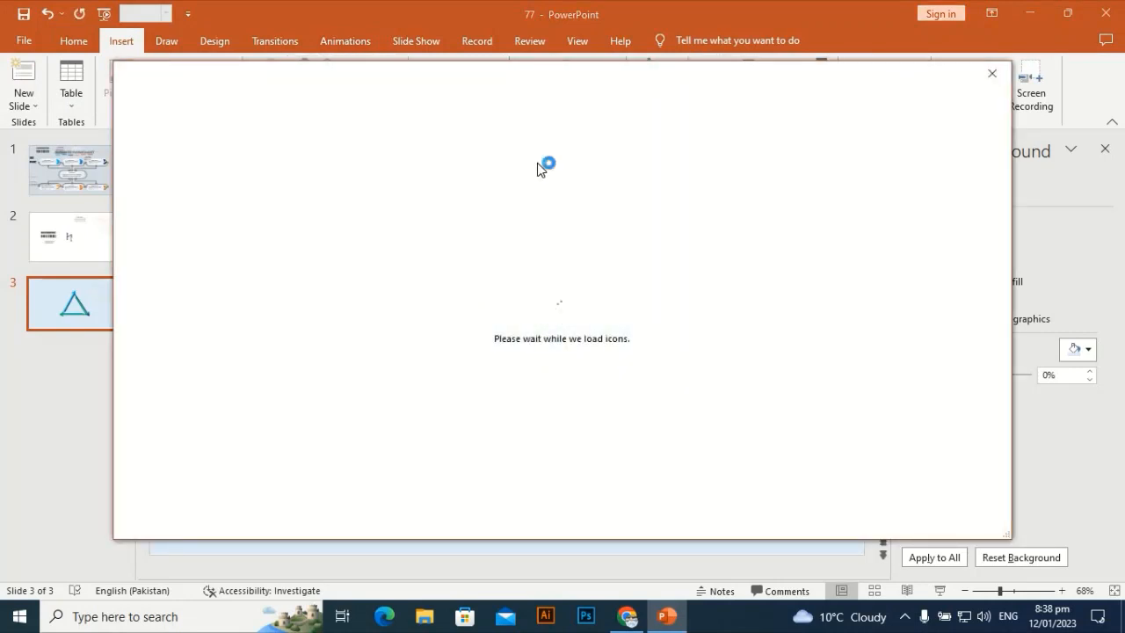
key(F9)
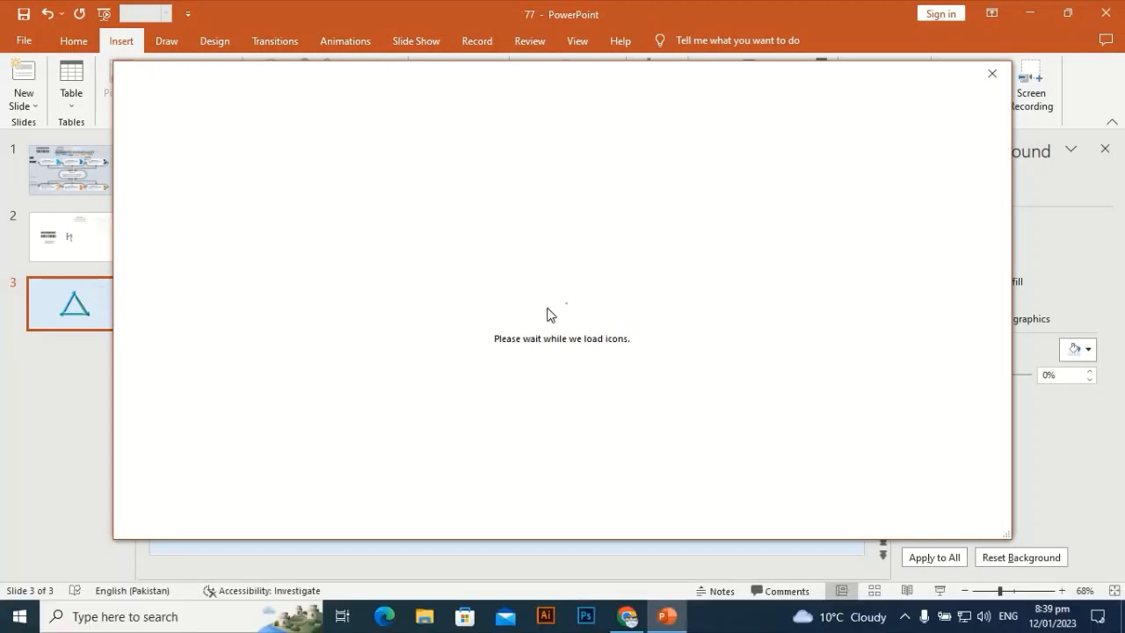
key(F9)
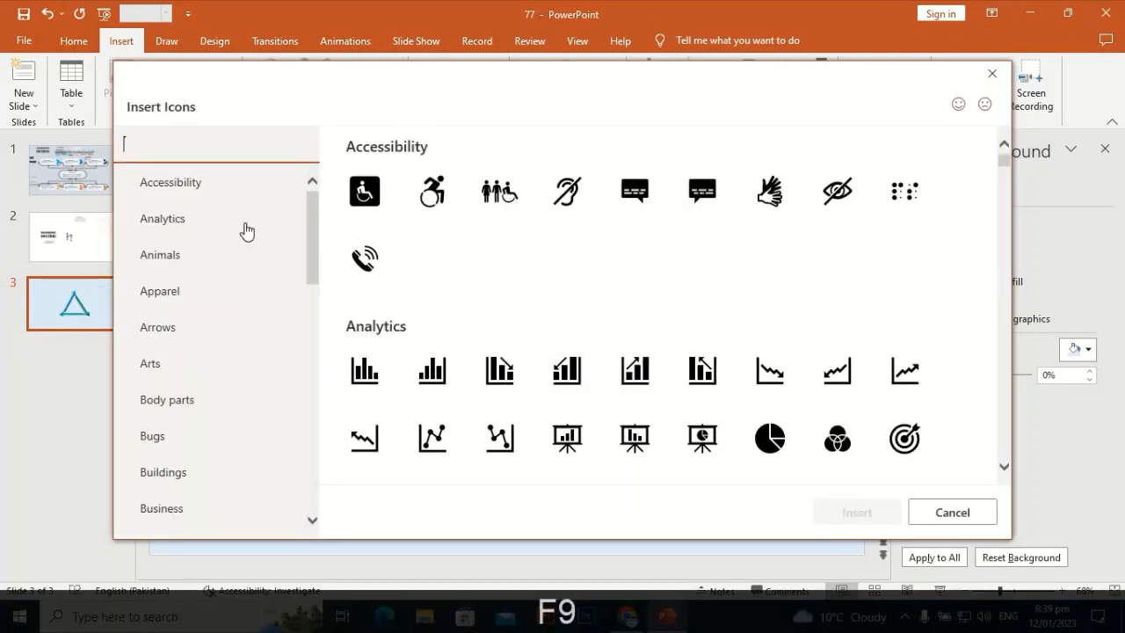
click(231, 144)
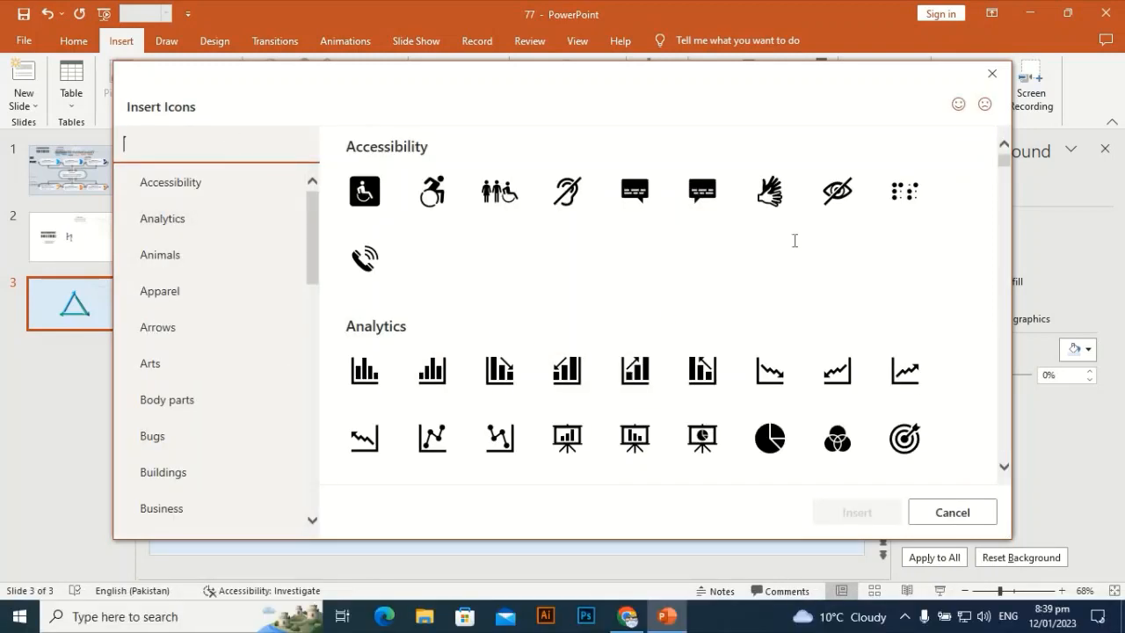
text(han)
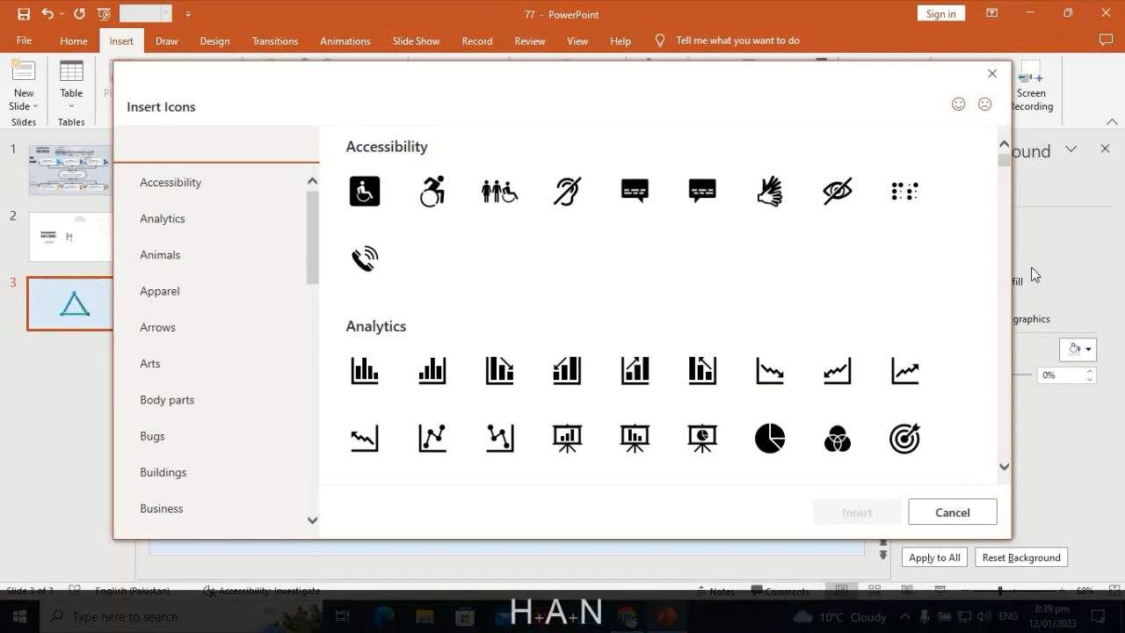
text(D)
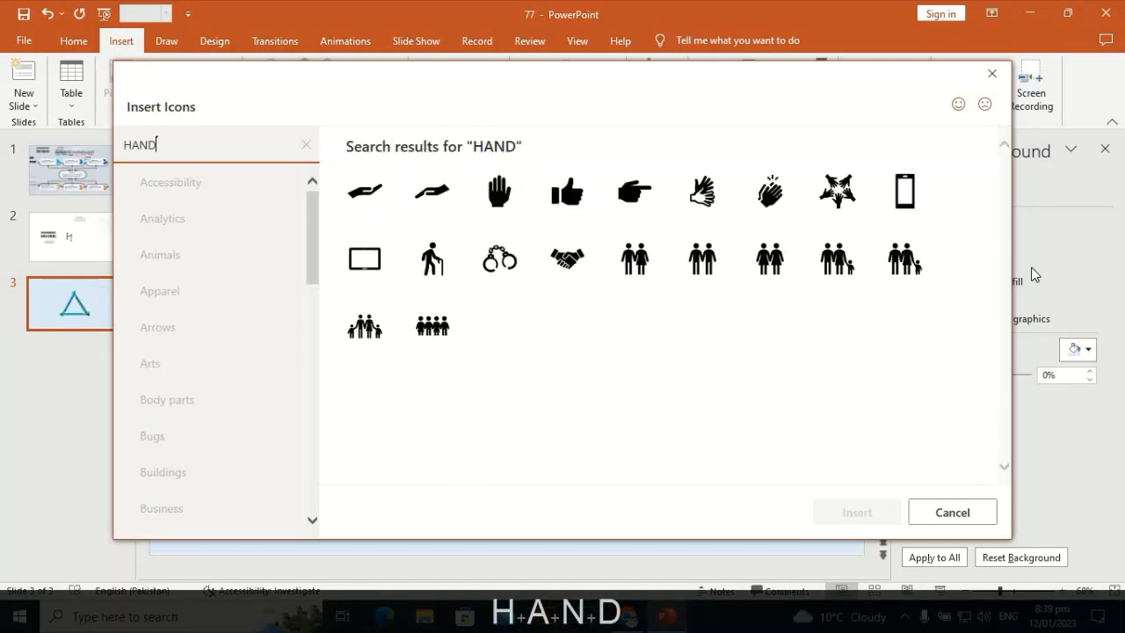
click(581, 242)
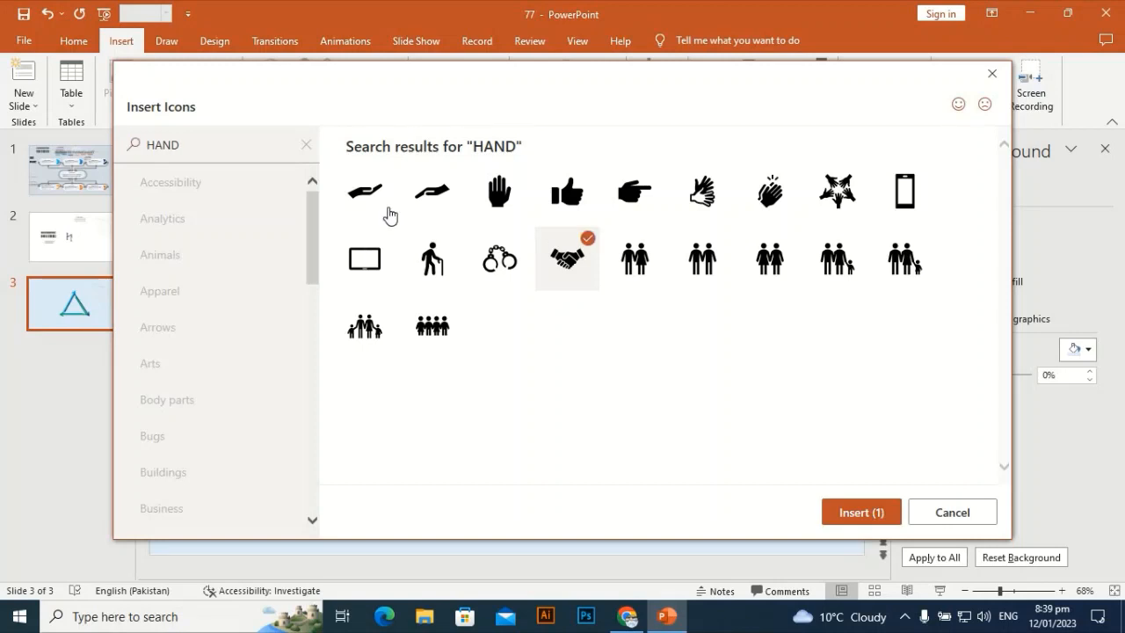
Search the icon library for "LIGHT" and add the lightbulb icon with a gear inside to the selection
click(304, 146)
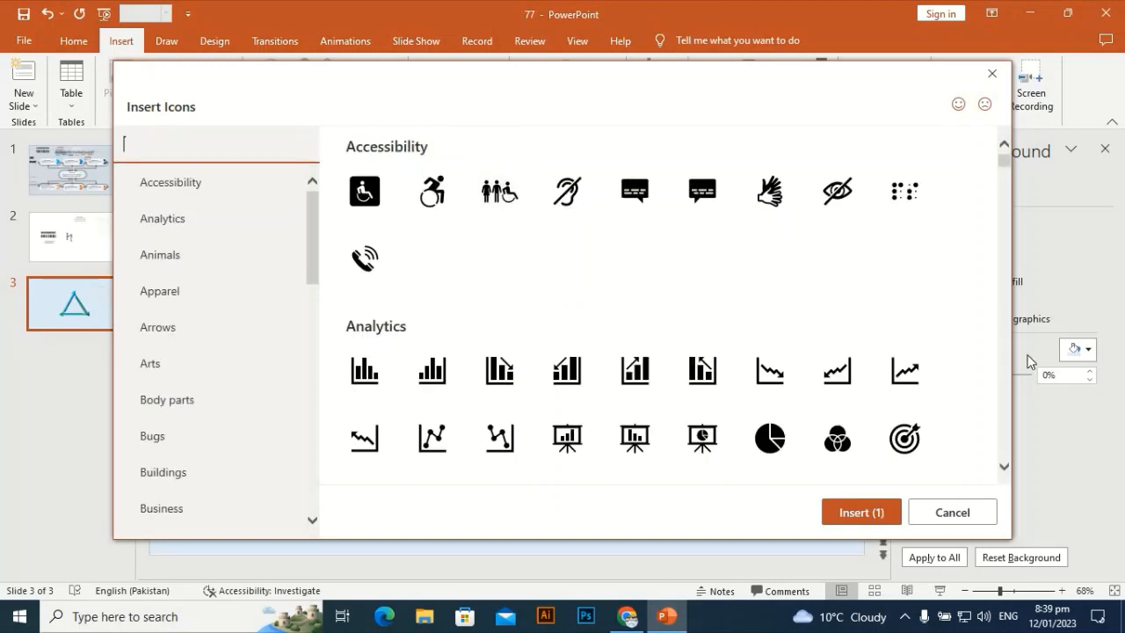
click(1005, 467)
click(1005, 468)
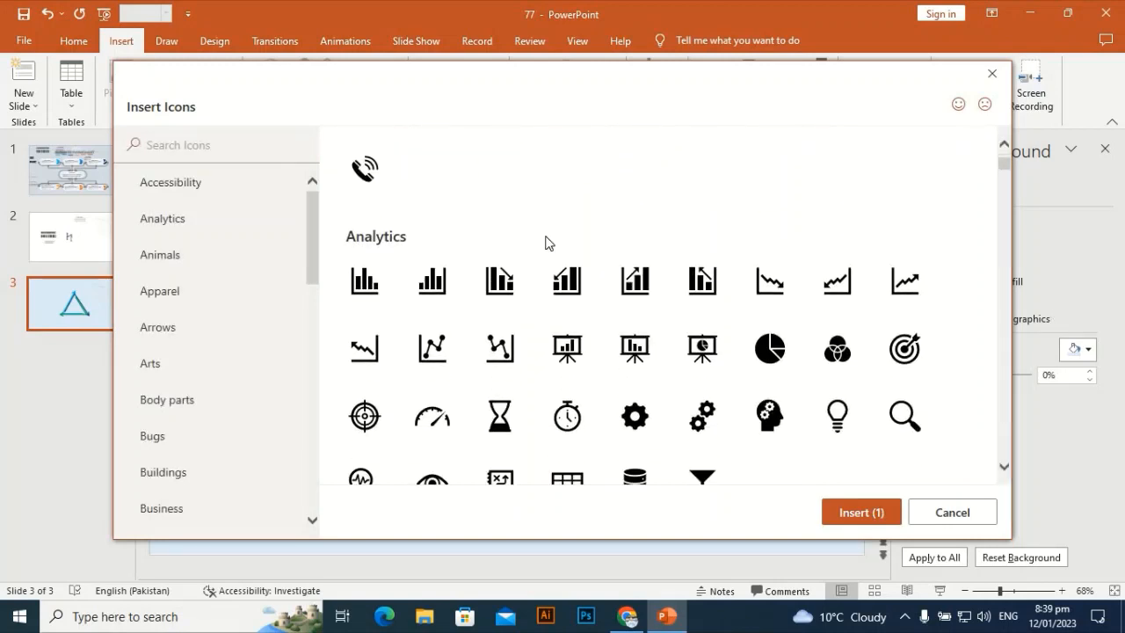
click(191, 145)
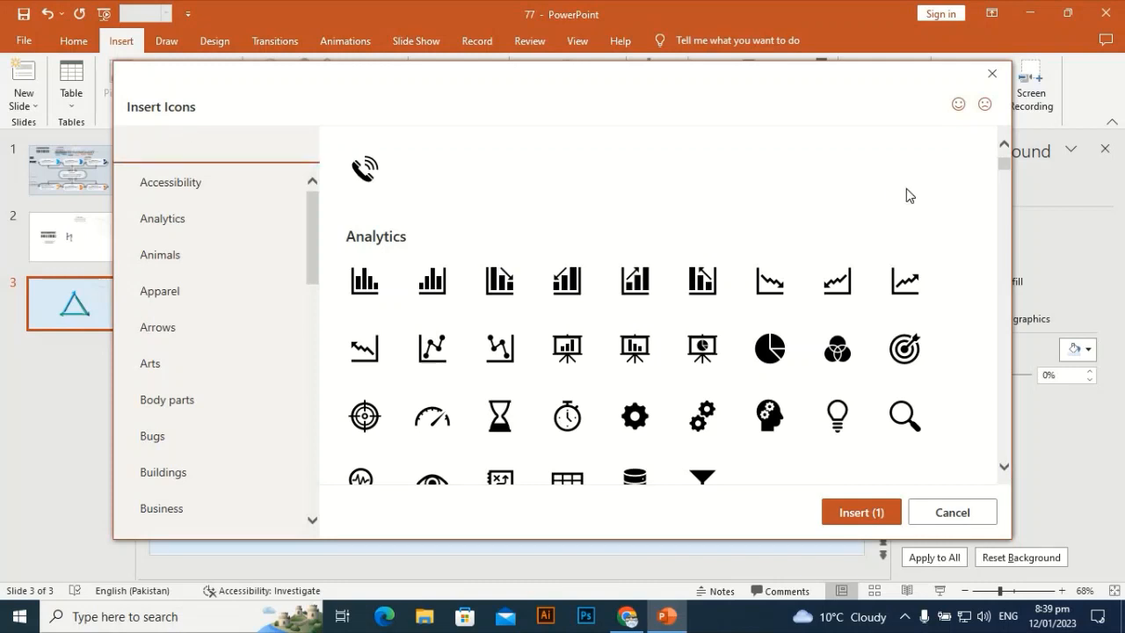
text(LIGHT)
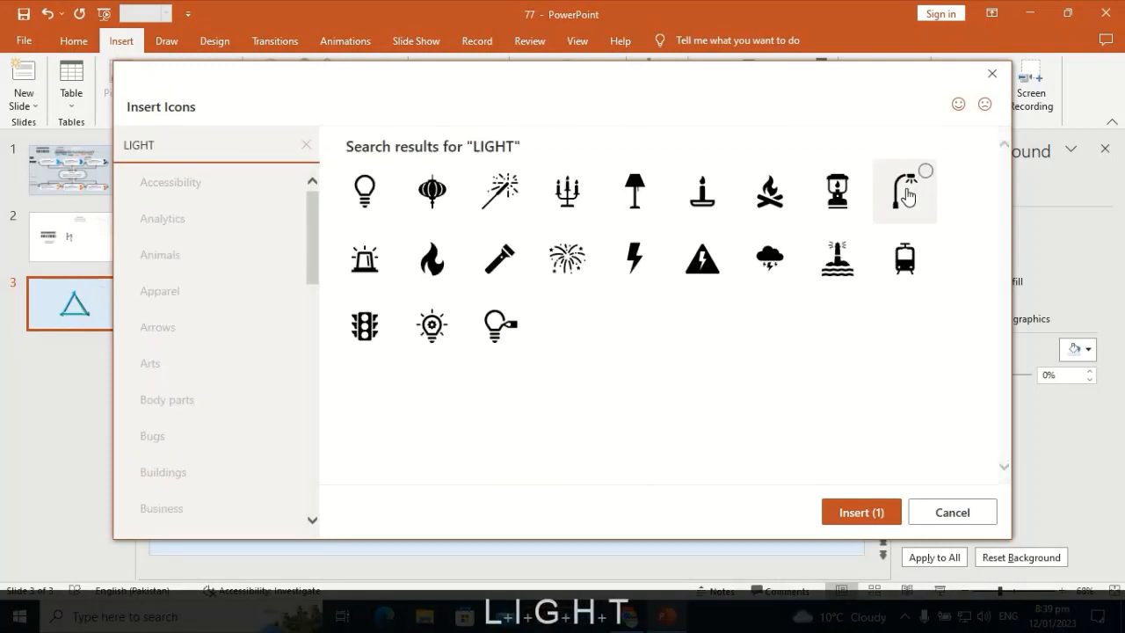
click(435, 324)
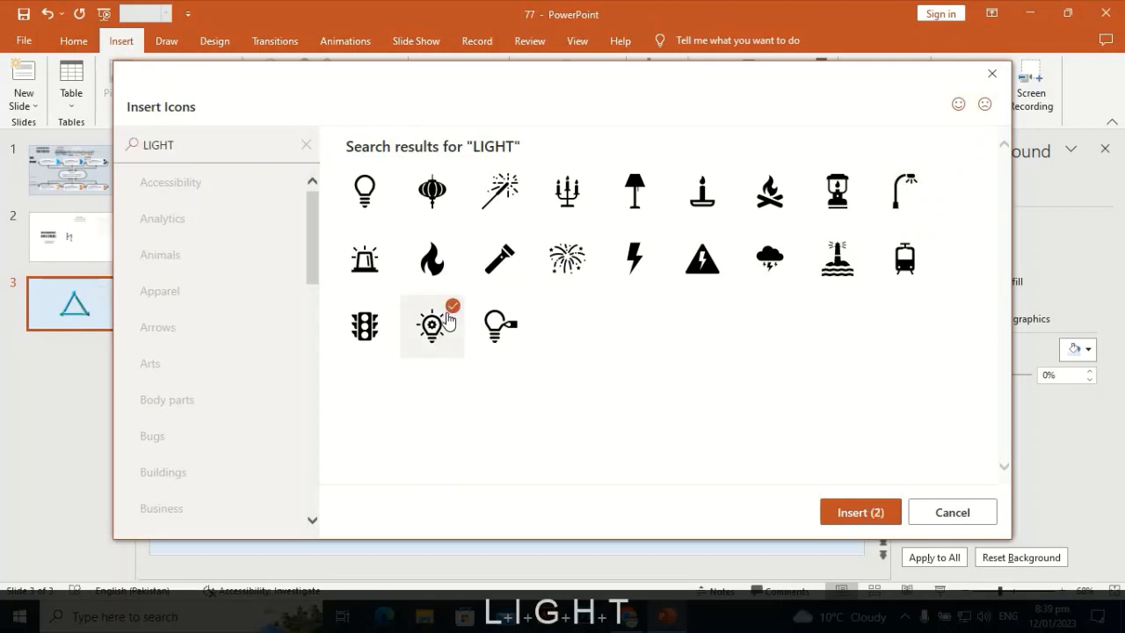
Search the icon library for "GRO", select the people with rising arrow icon, and insert all the chosen icons on the slide
click(306, 144)
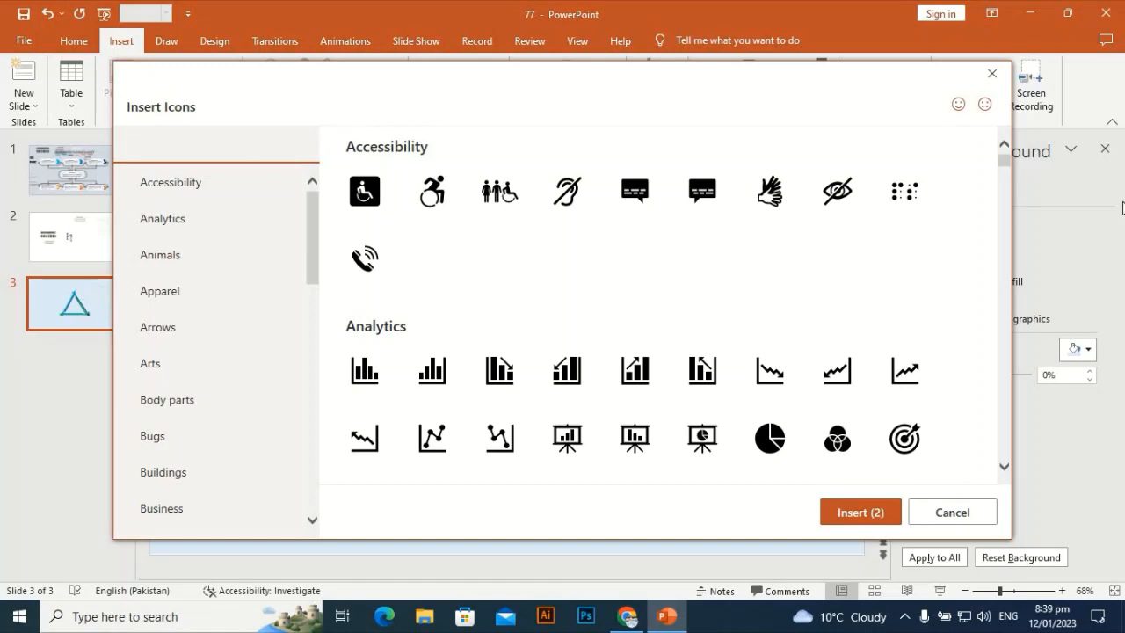
text(GRO)
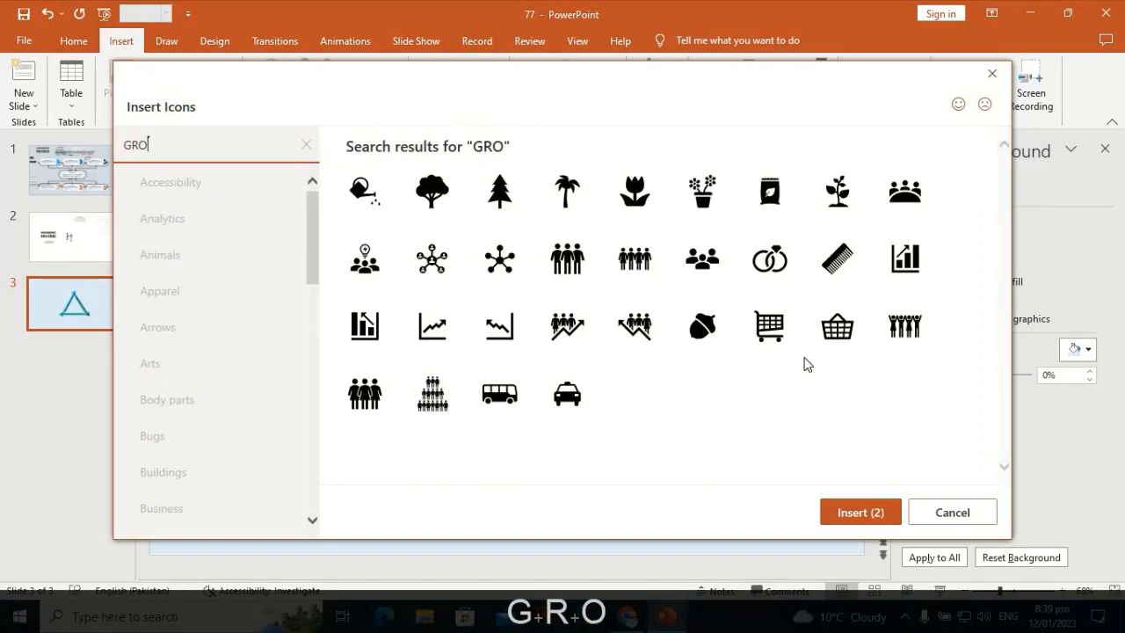
click(584, 308)
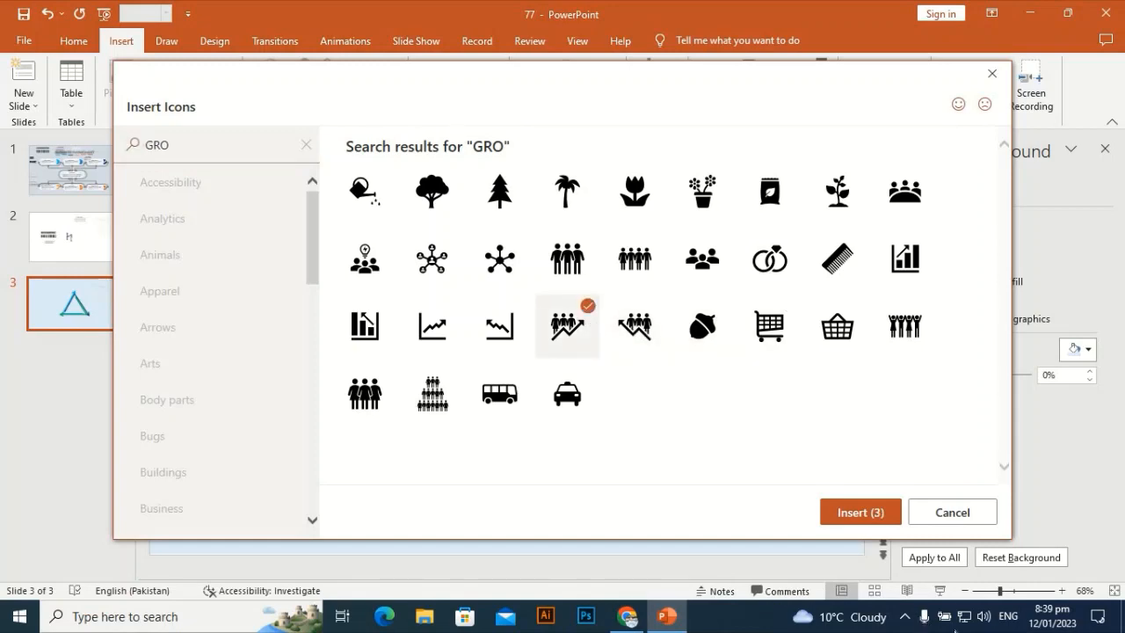
click(861, 514)
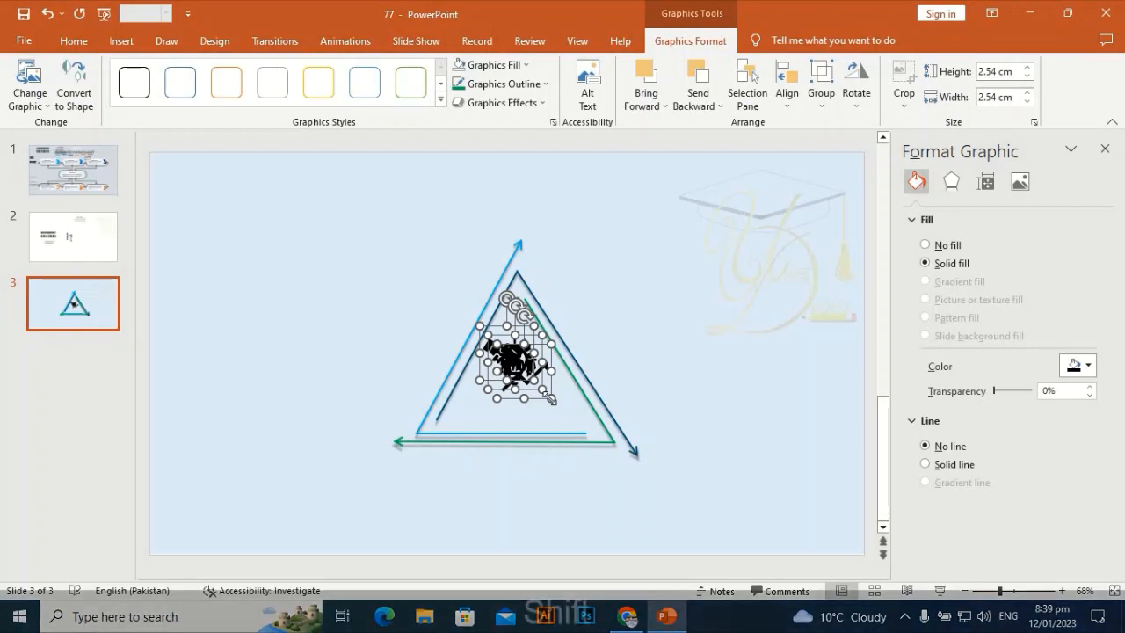
Shrink the three icons to 2.32 cm, placing the people growth icon above the triangle's apex and the others left of the triangle
drag(550, 398, 538, 204)
click(357, 368)
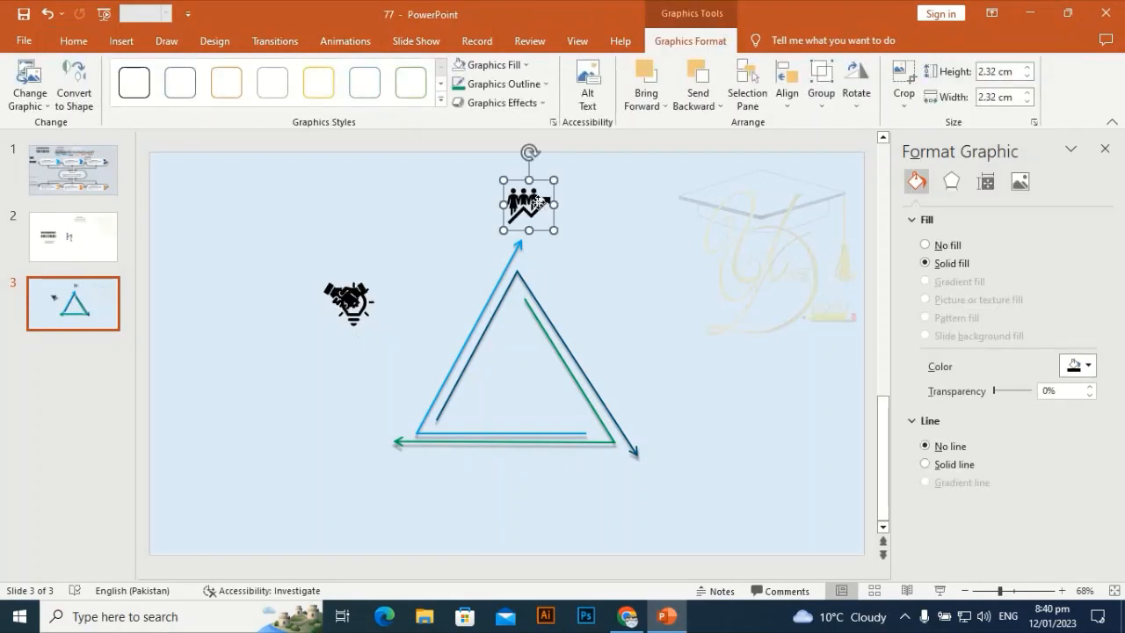
Ungroup the people growth icon into drawing shapes and regroup the pieces as one object
right_click(538, 204)
mouse_move(620, 372)
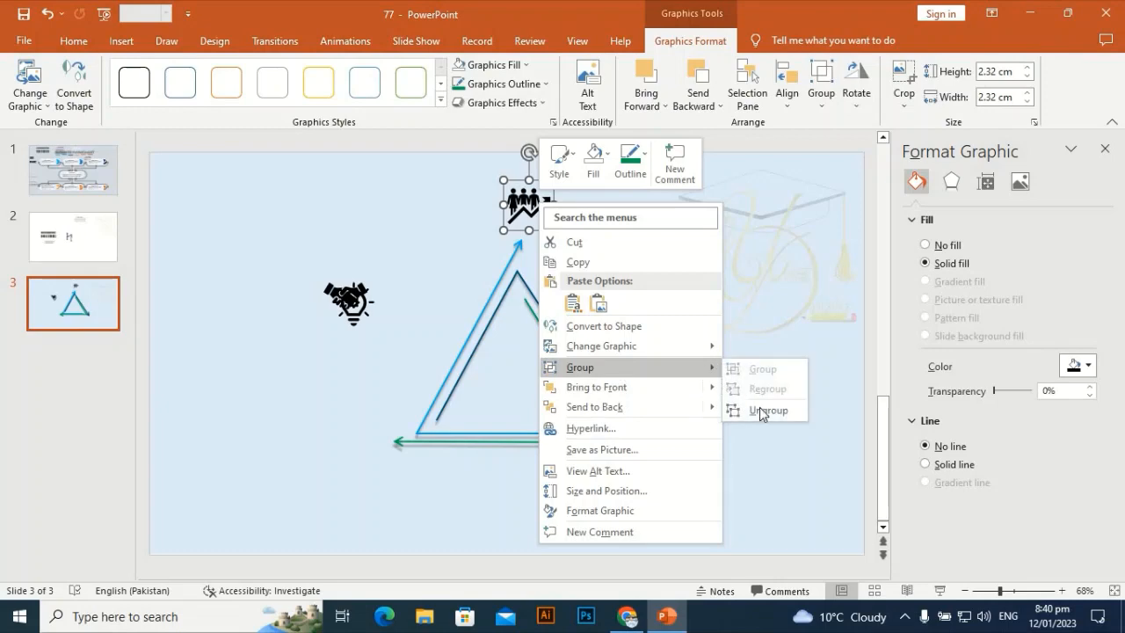
click(760, 407)
click(539, 355)
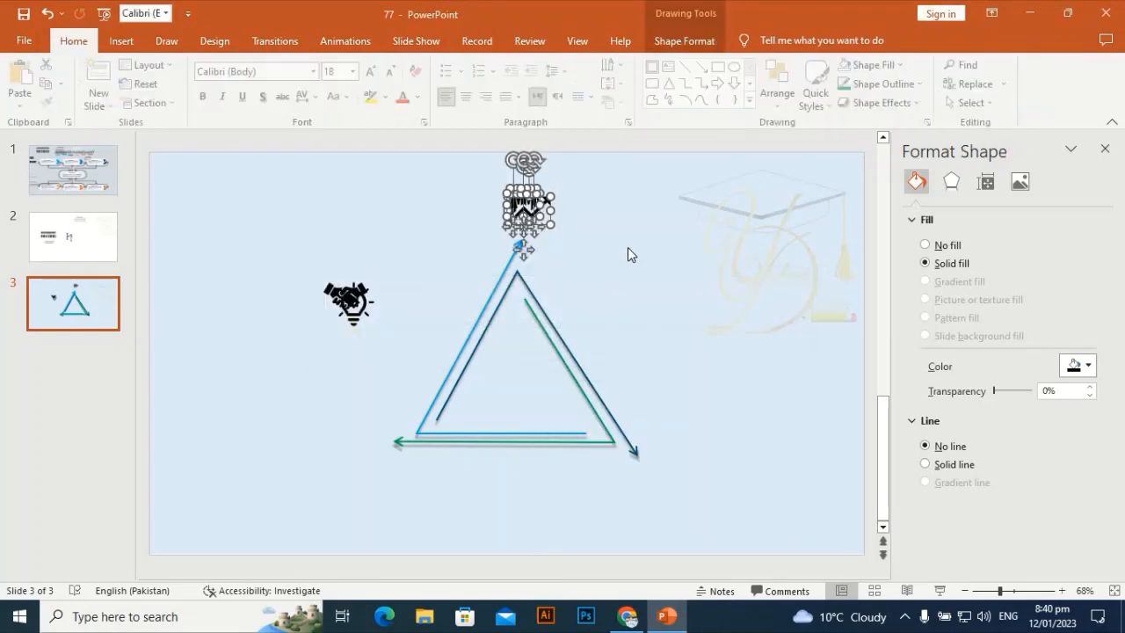
key(ctrl+g)
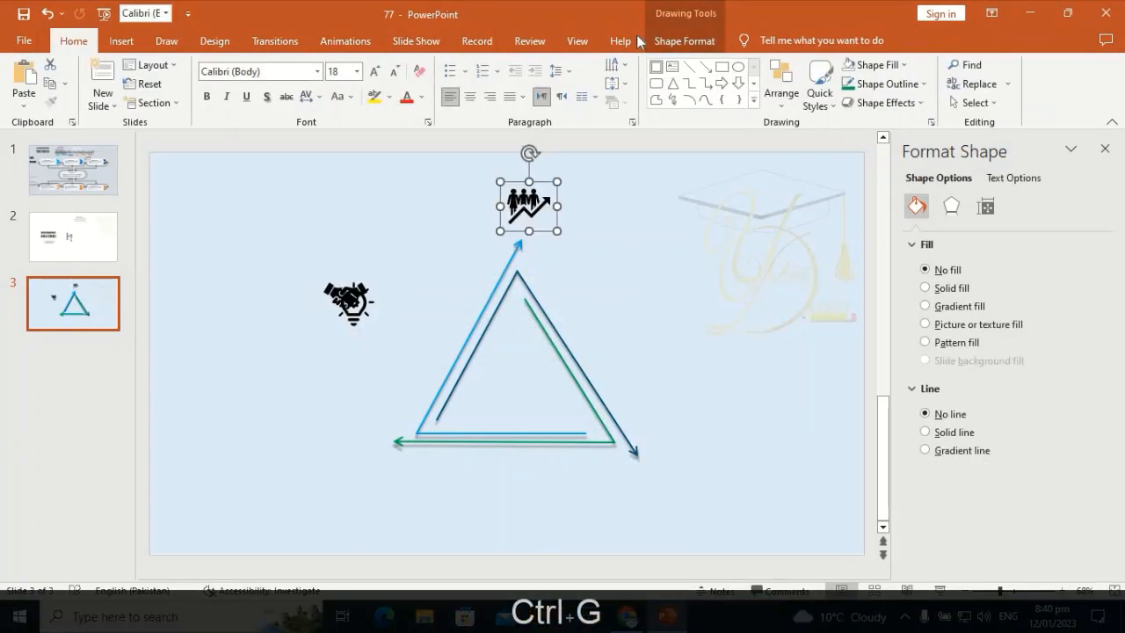
Give the people growth icon a light blue outline with no fill
click(666, 35)
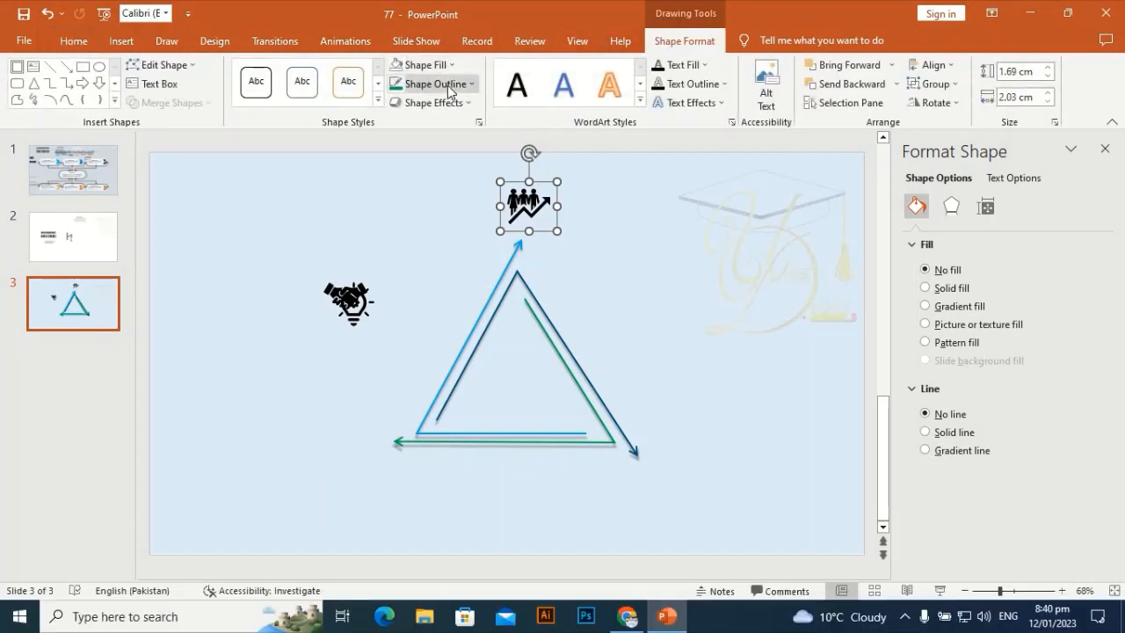
click(449, 87)
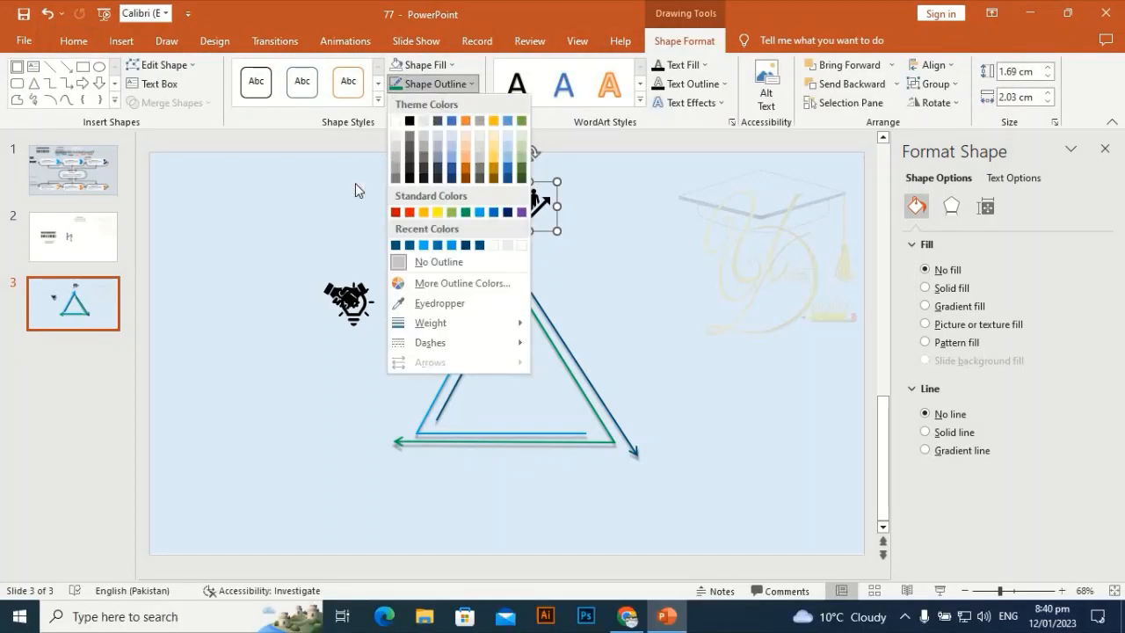
click(423, 246)
click(422, 65)
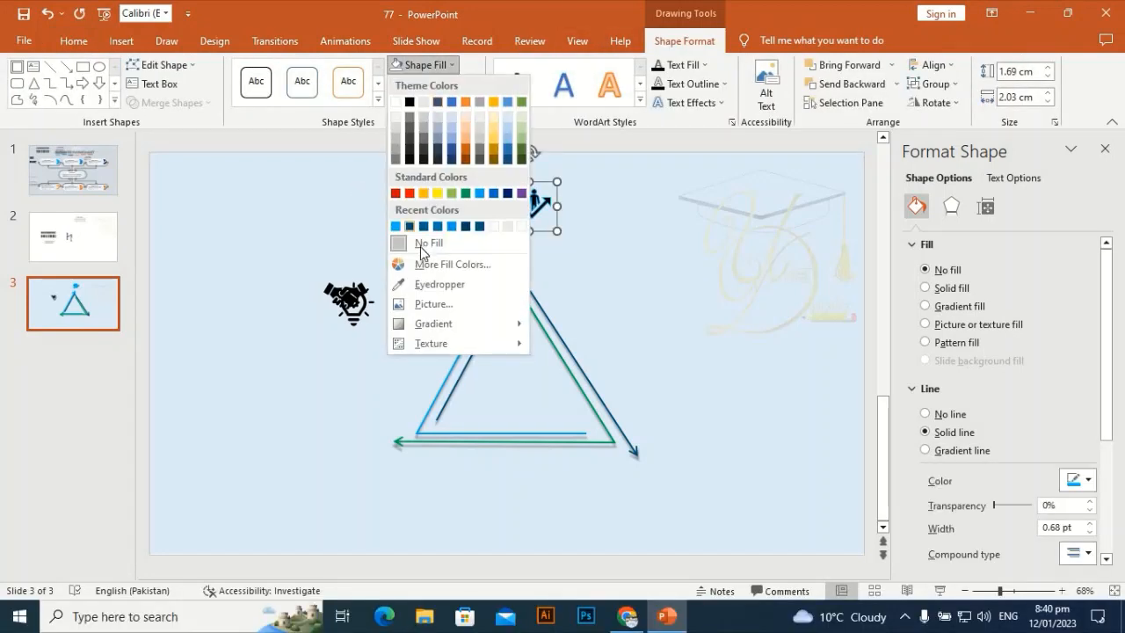
click(423, 245)
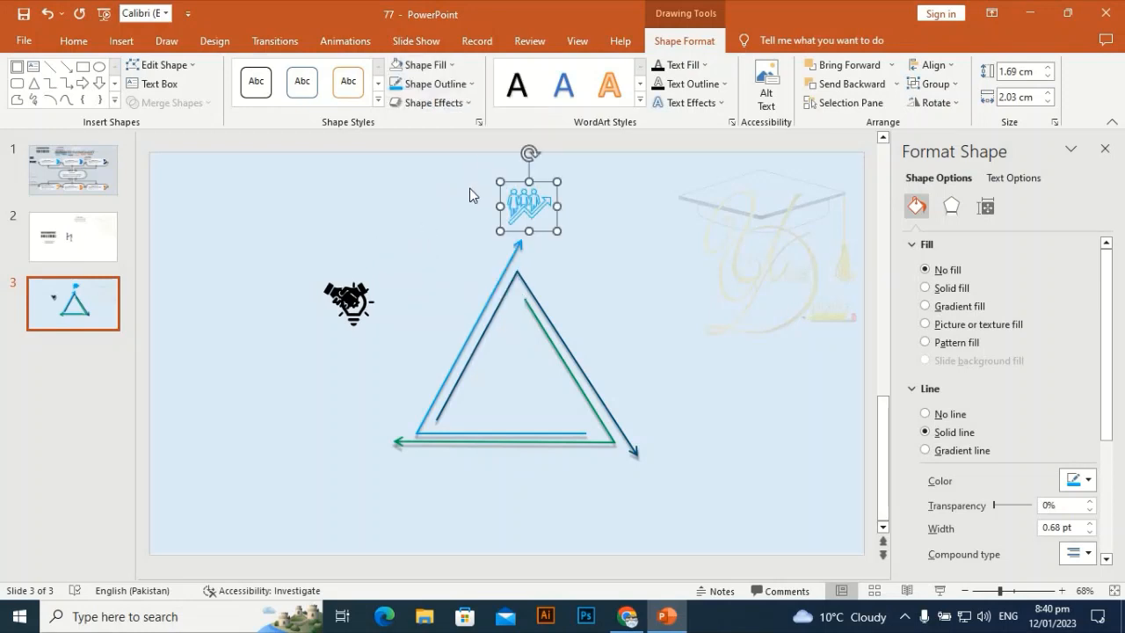
click(443, 255)
Move the lightbulb icon clear of the handshake, and convert it into drawing shapes regrouped as one object
click(356, 303)
drag(369, 307, 407, 314)
right_click(404, 314)
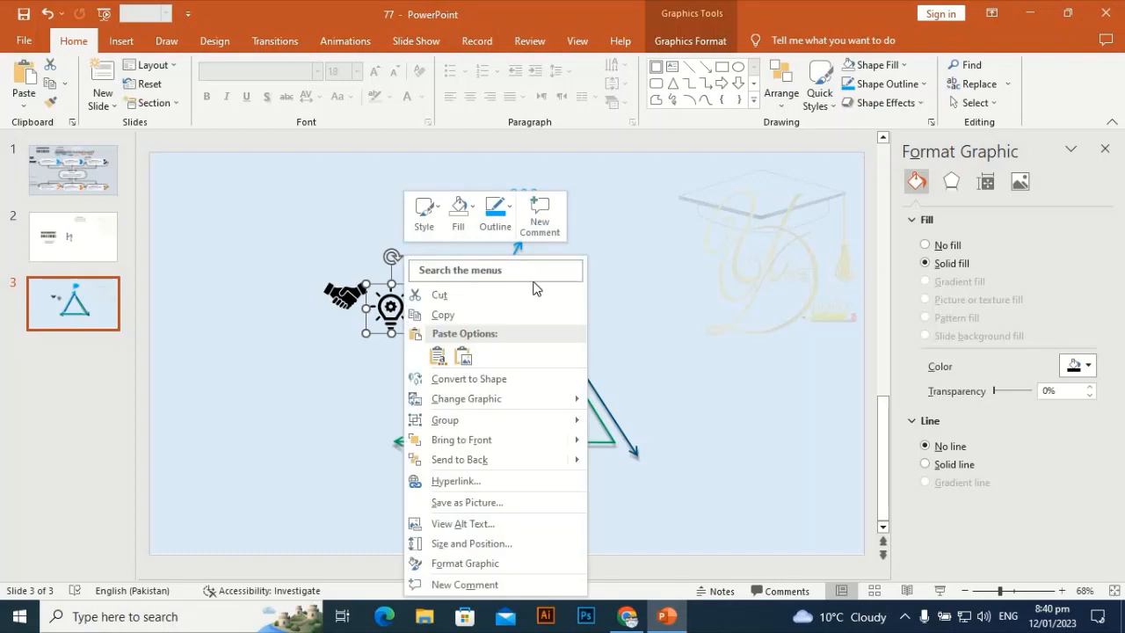
click(452, 361)
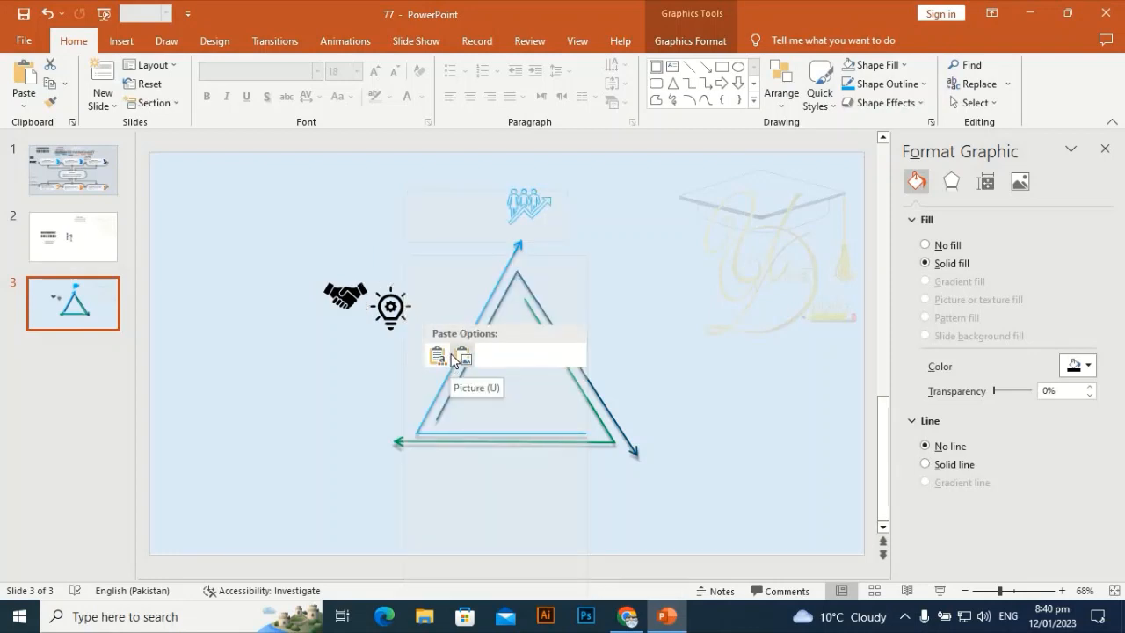
right_click(403, 313)
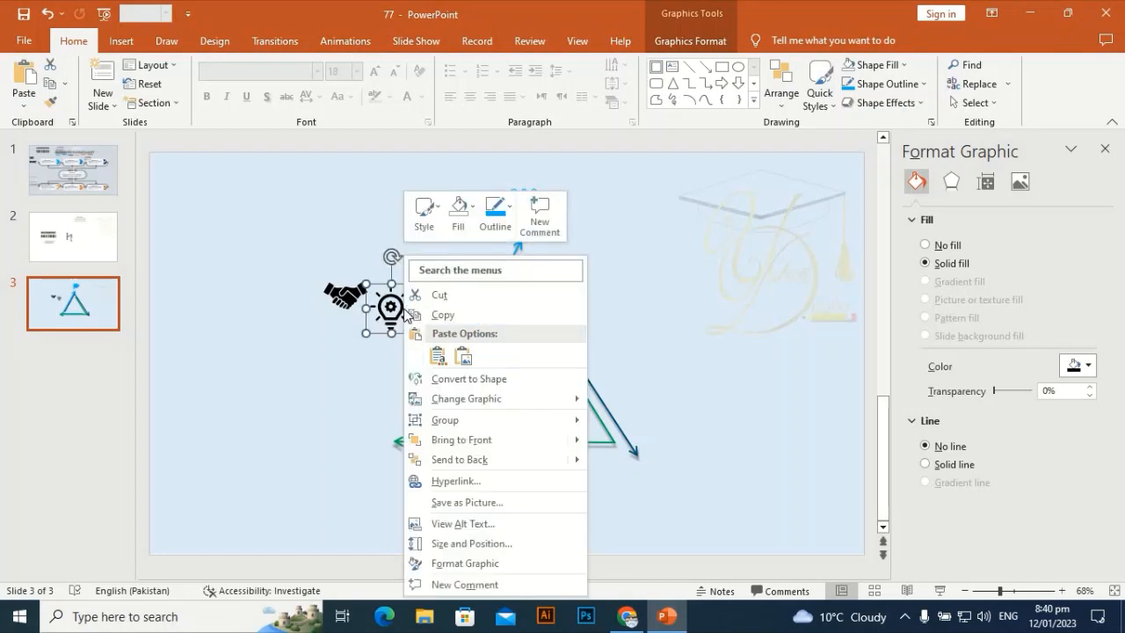
mouse_move(486, 420)
click(617, 464)
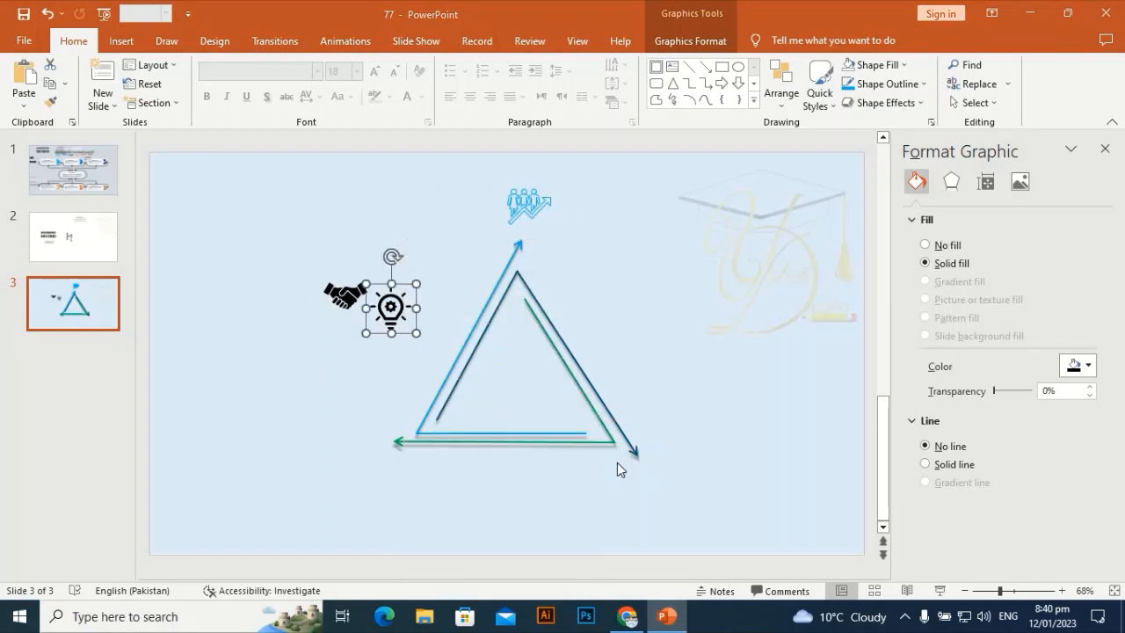
click(536, 354)
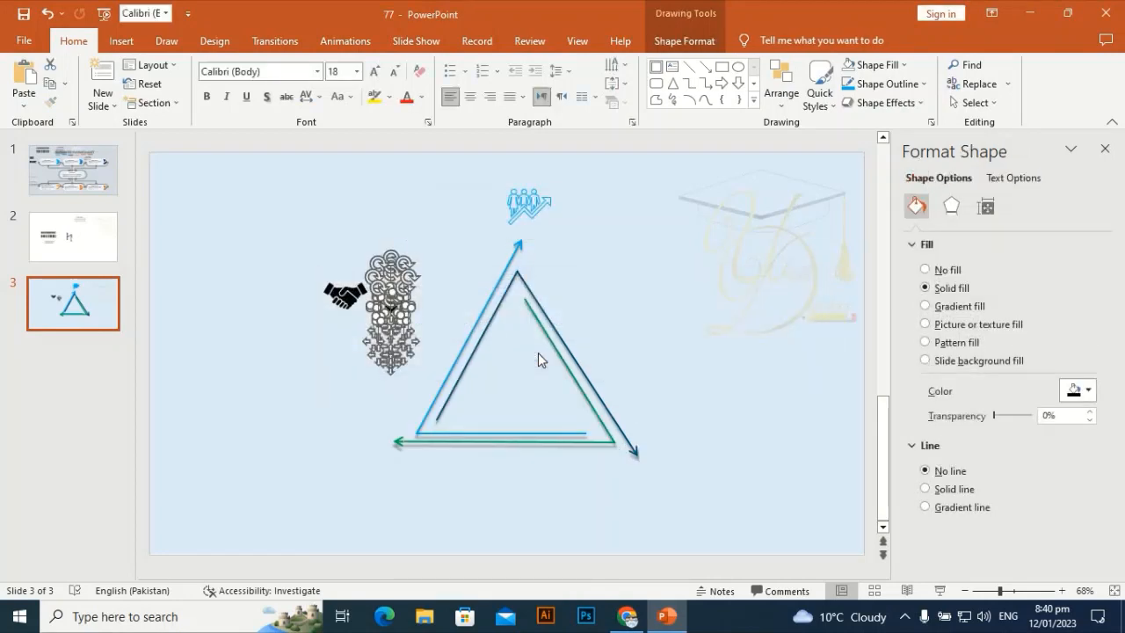
key(ctrl+g)
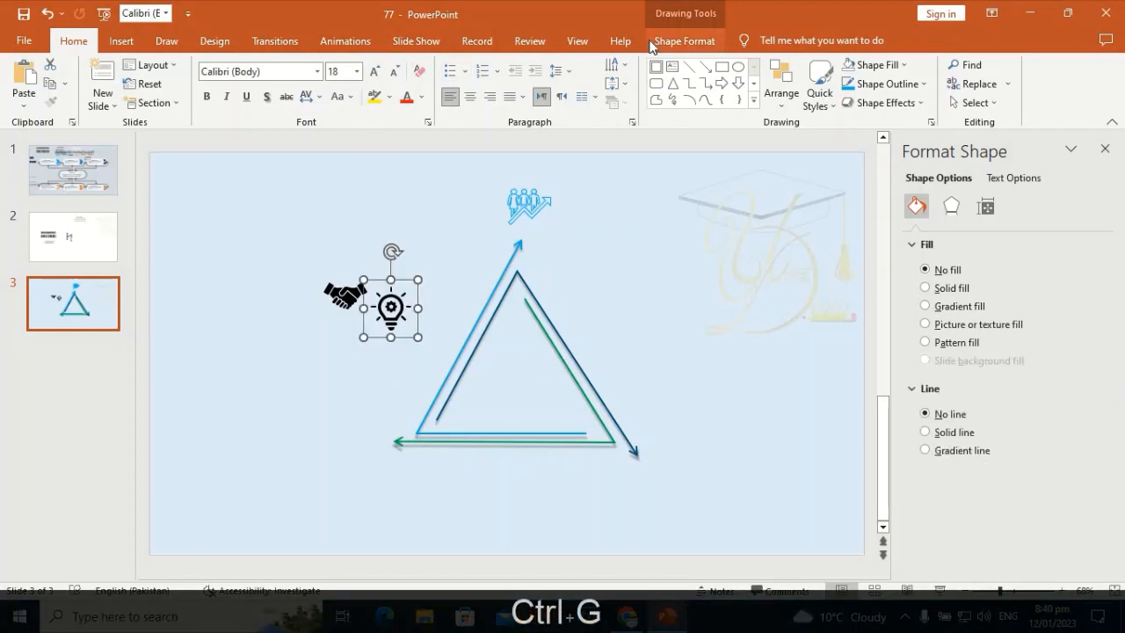
Give the lightbulb icon a Dark Teal outline with no fill and place it beside the dark arrowhead at the triangle's lower right corner
click(652, 42)
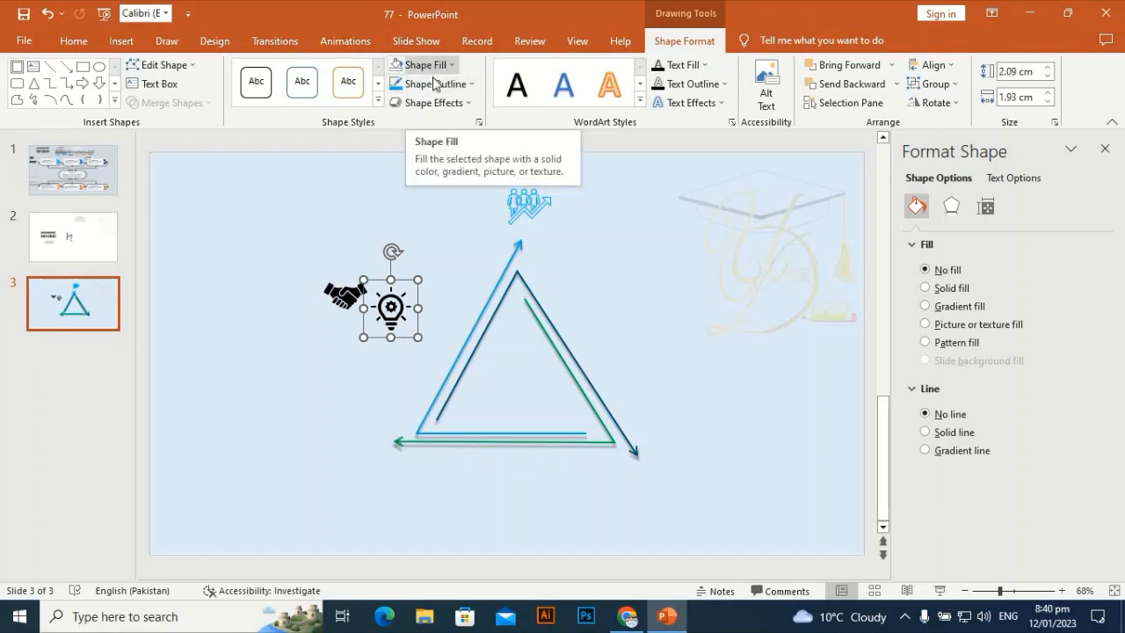
click(437, 83)
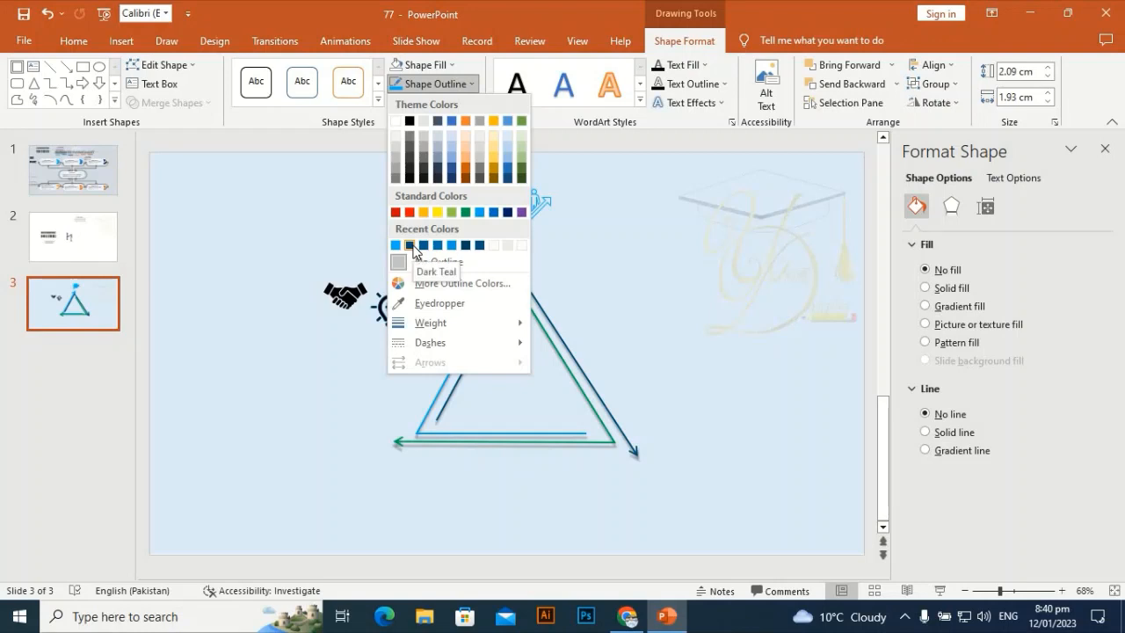
click(410, 246)
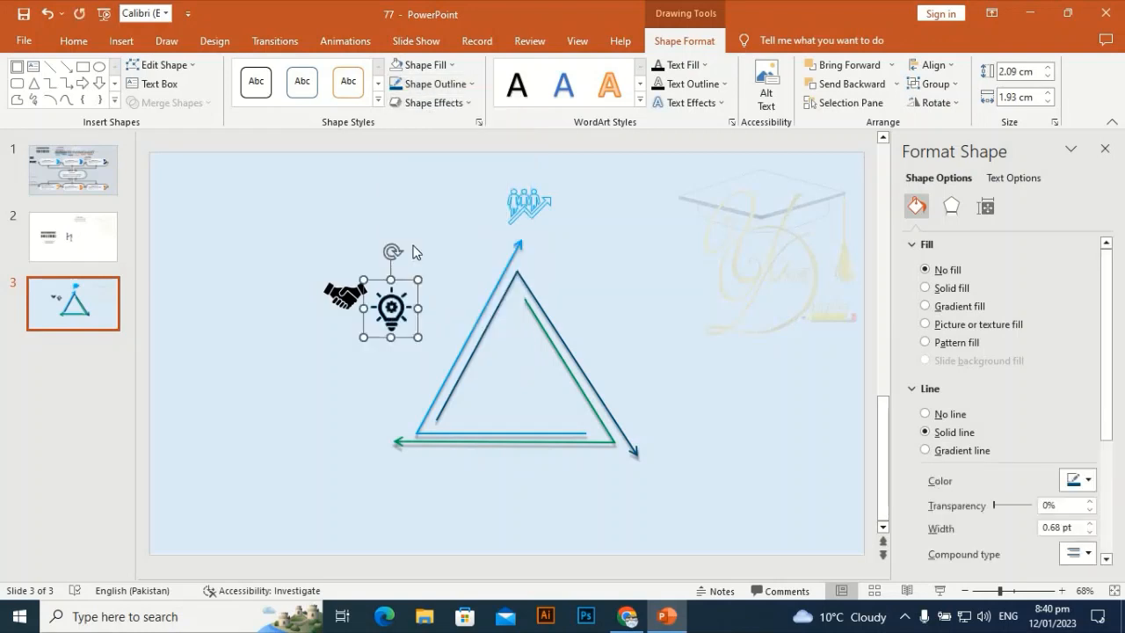
click(448, 67)
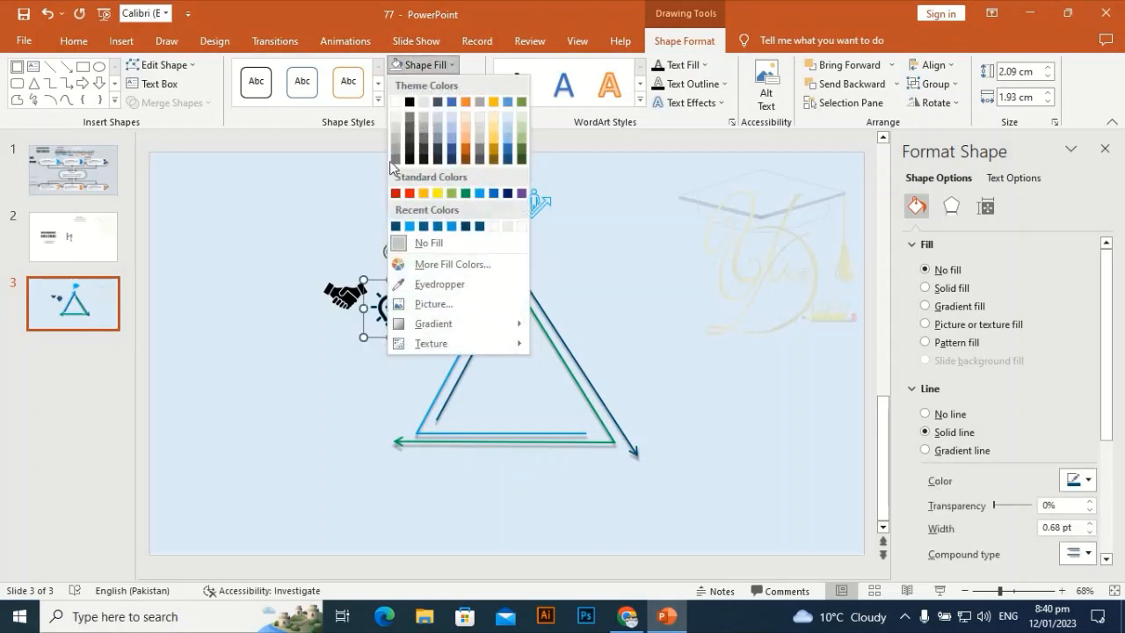
click(404, 246)
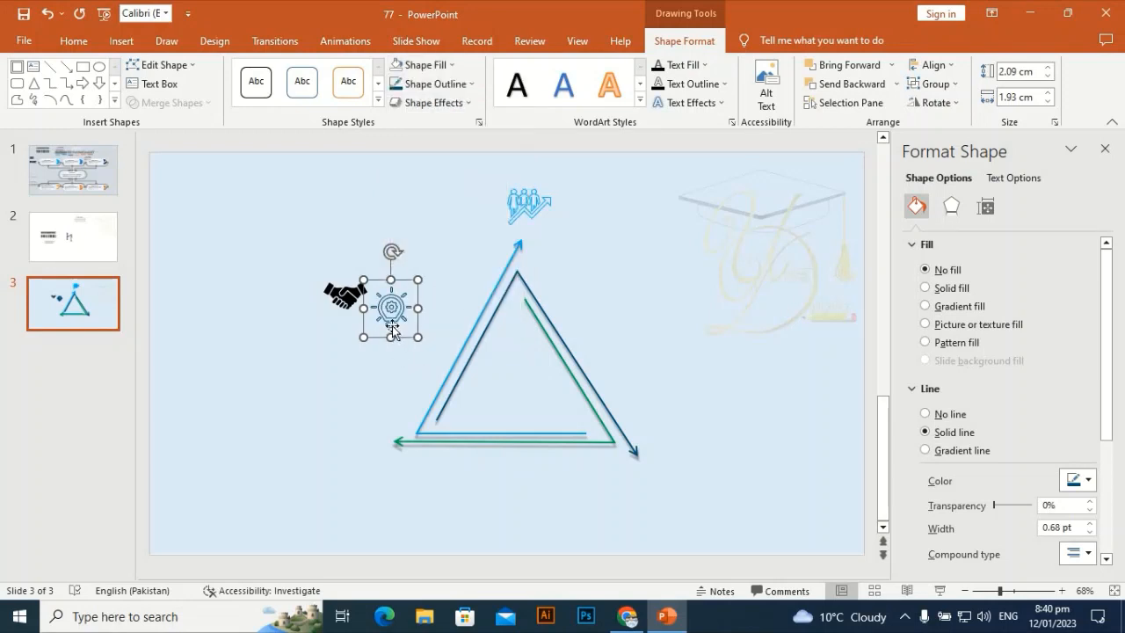
drag(393, 329, 668, 479)
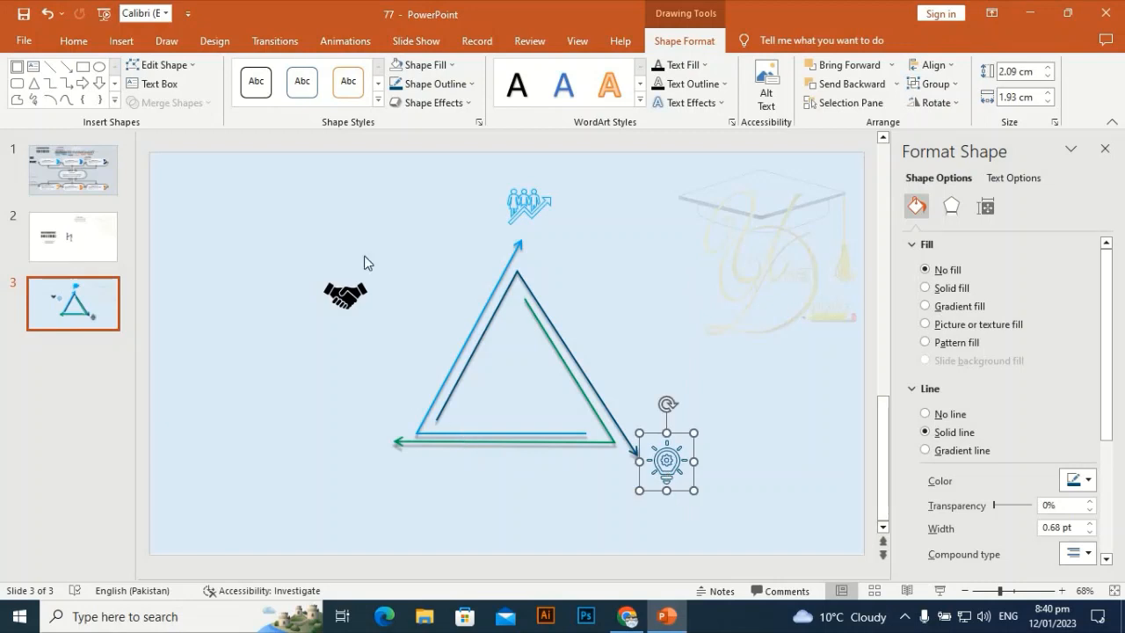
Ungroup the handshake icon into drawing shapes and regroup its pieces as one object
click(352, 299)
right_click(352, 297)
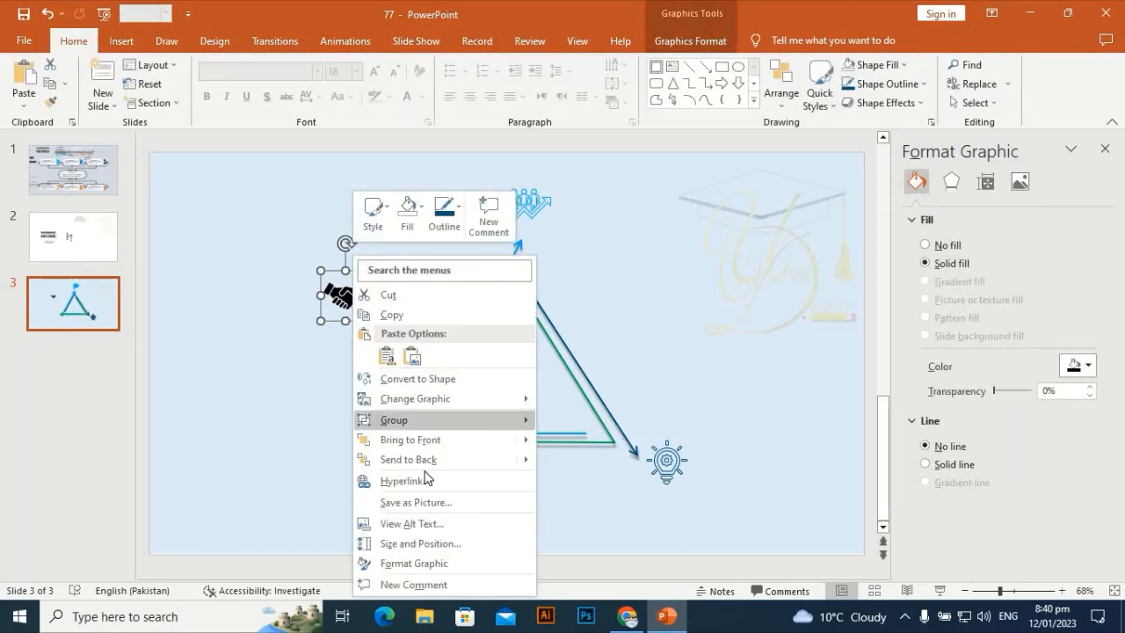
mouse_move(427, 422)
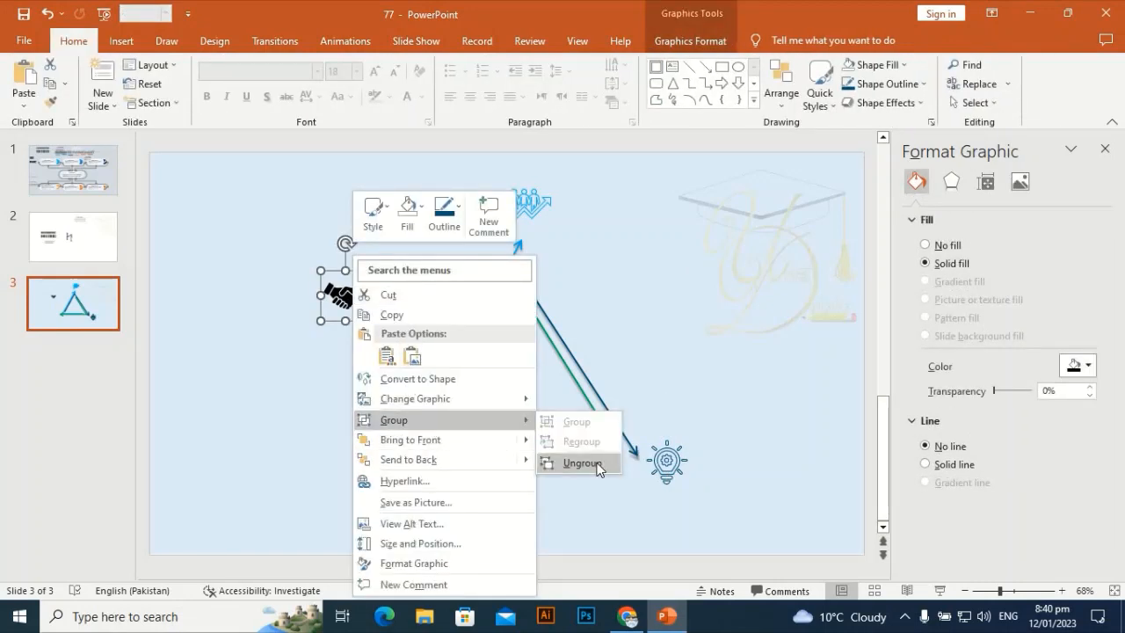
click(581, 464)
click(534, 352)
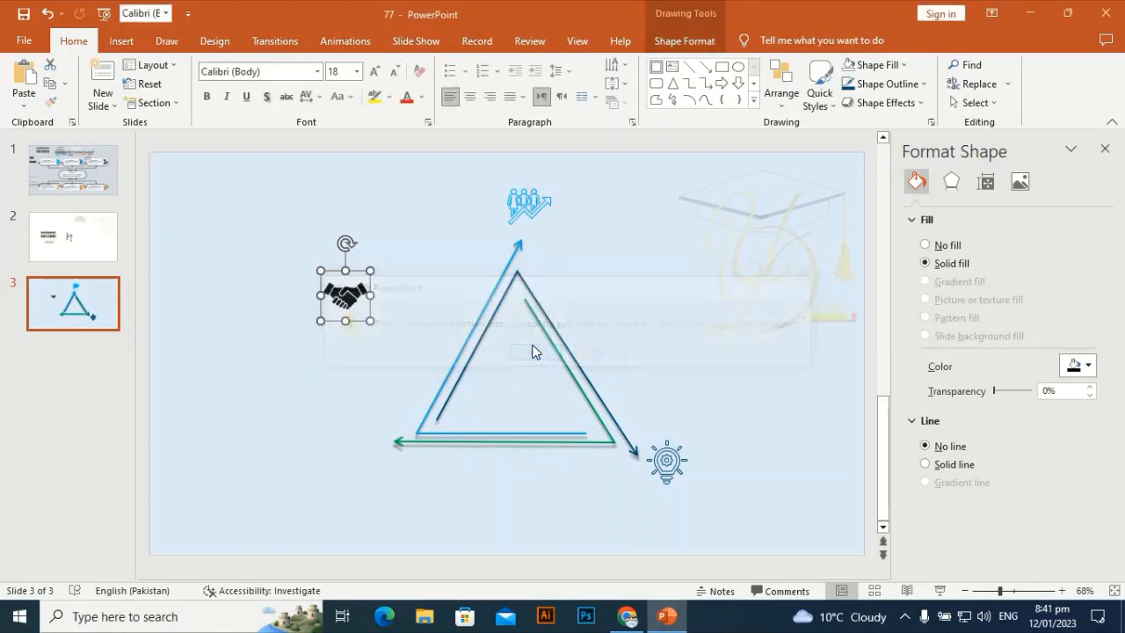
key(ctrl+g)
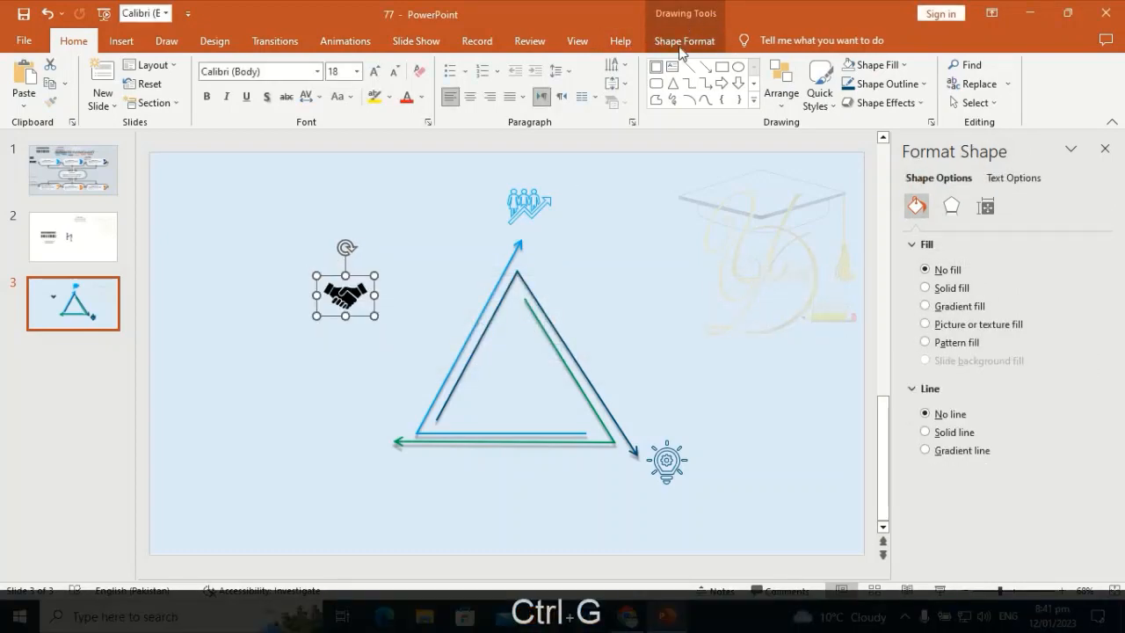
Give the handshake icon a green outline with no fill and place it beside the green arrowhead at the triangle's lower left
click(682, 41)
click(431, 84)
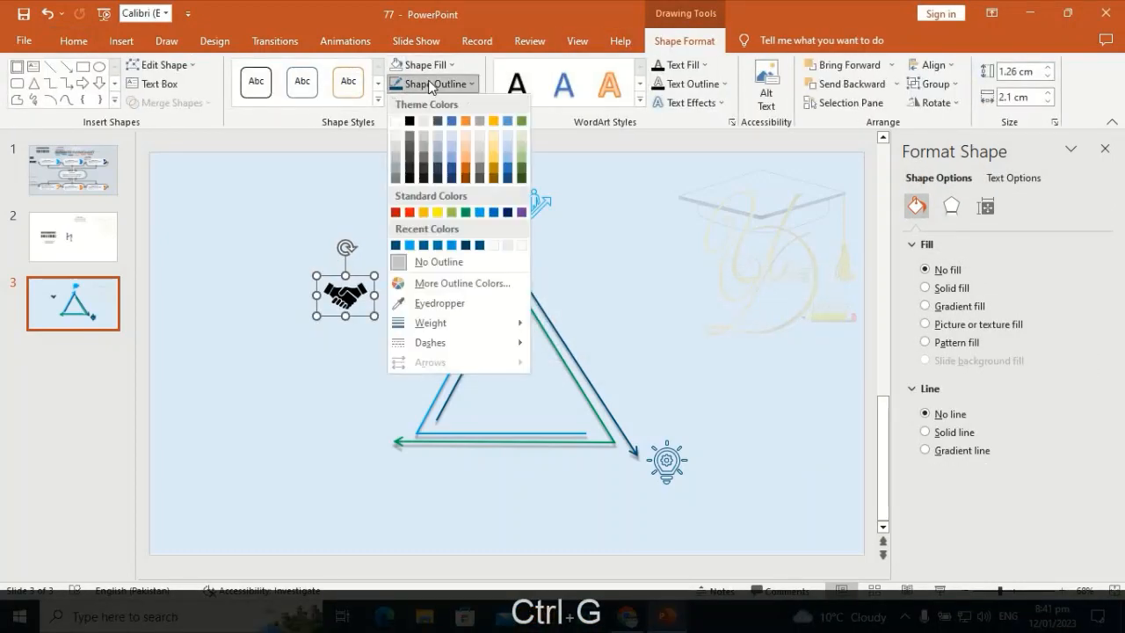
click(469, 212)
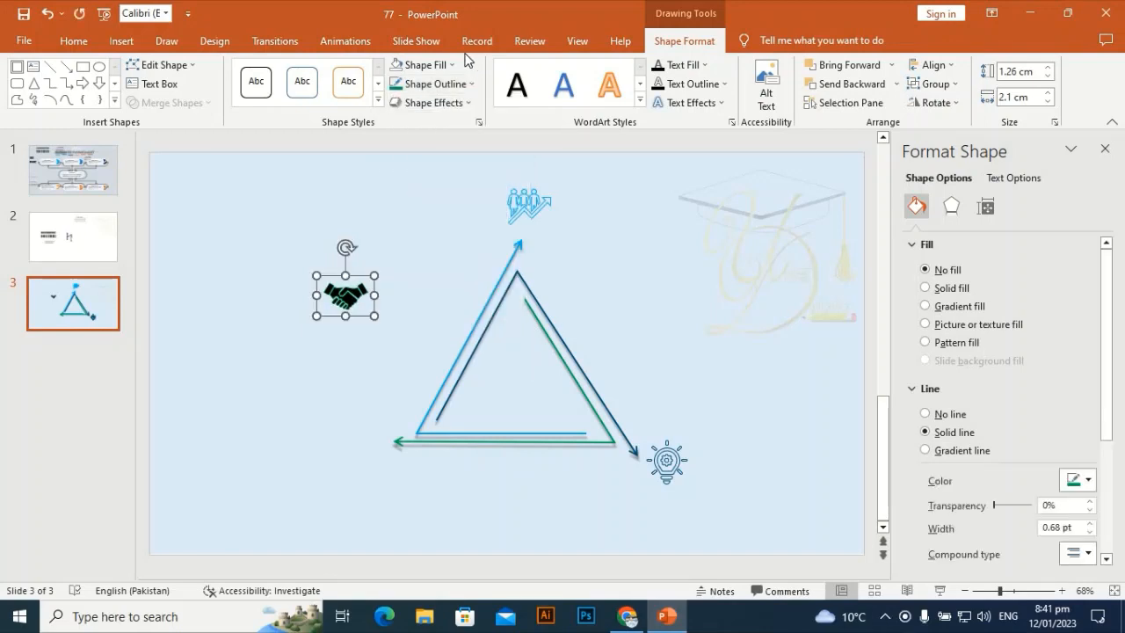
click(452, 65)
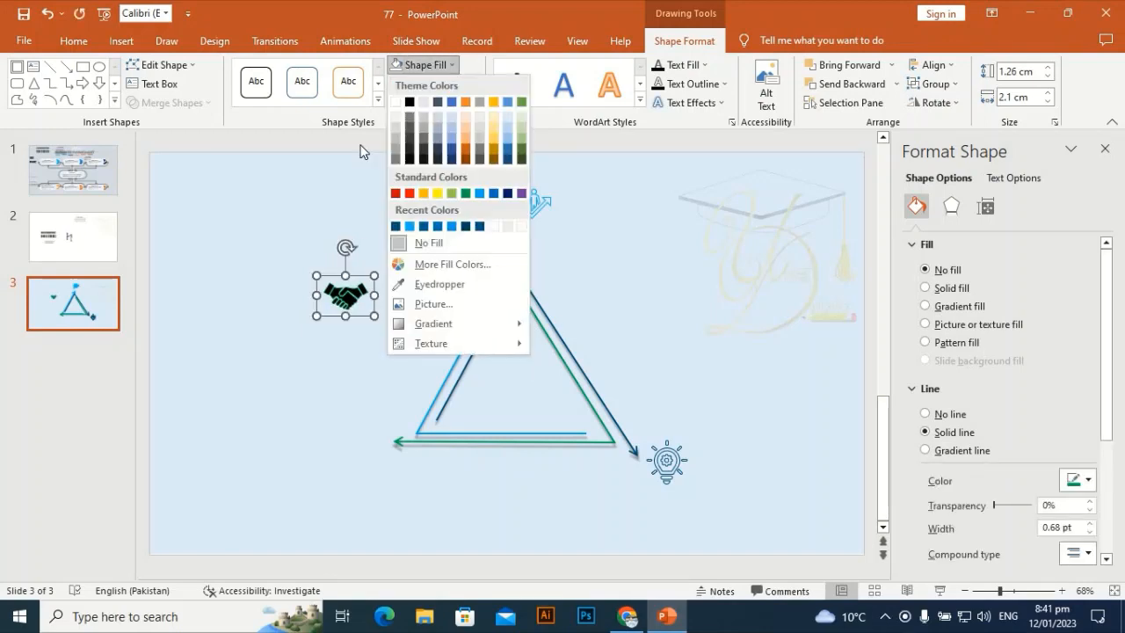
click(397, 243)
drag(343, 301, 351, 449)
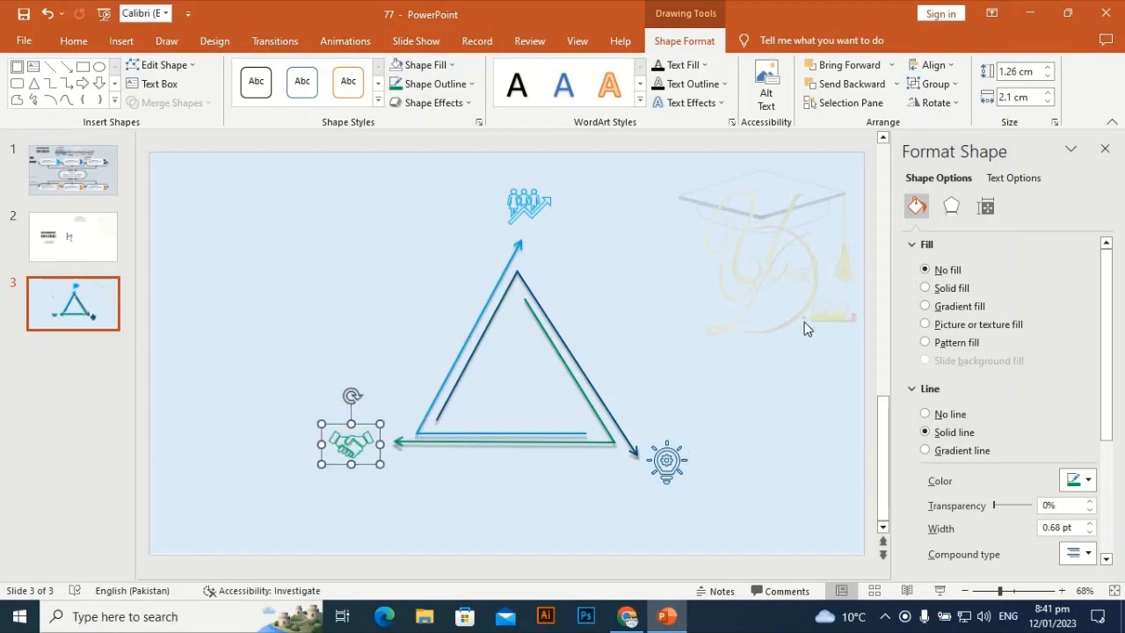
Select the arrow triangle together with its three surrounding icons
drag(782, 145, 250, 584)
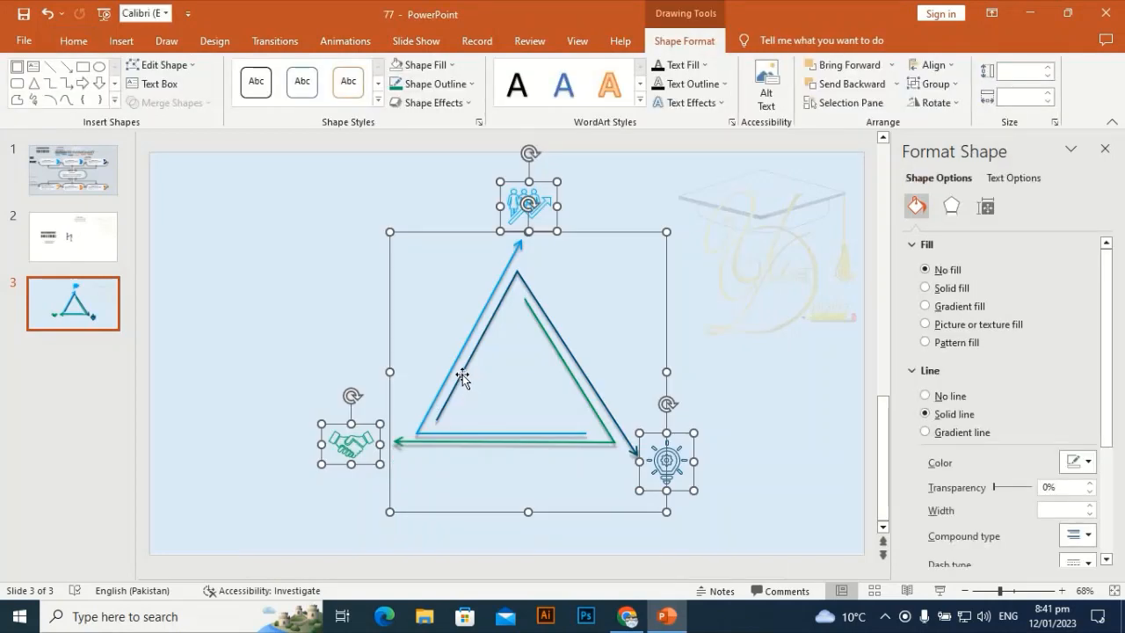